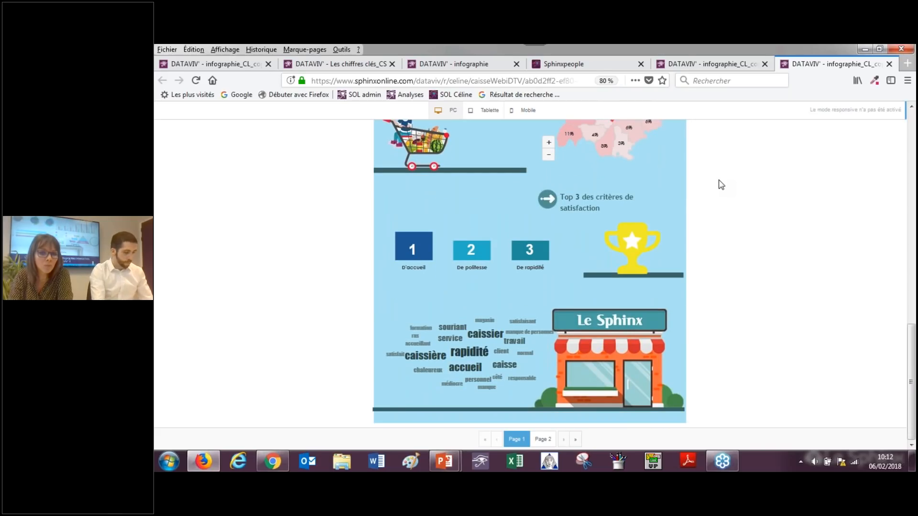
Step: Filter the satisfaction survey infographic to the Ville respondents
scroll(721, 185, "up", 5)
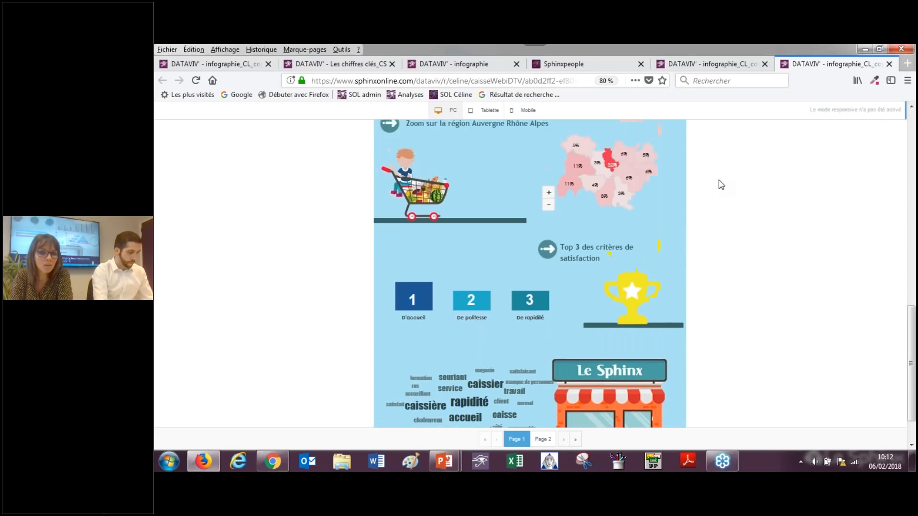
scroll(721, 185, "up", 12)
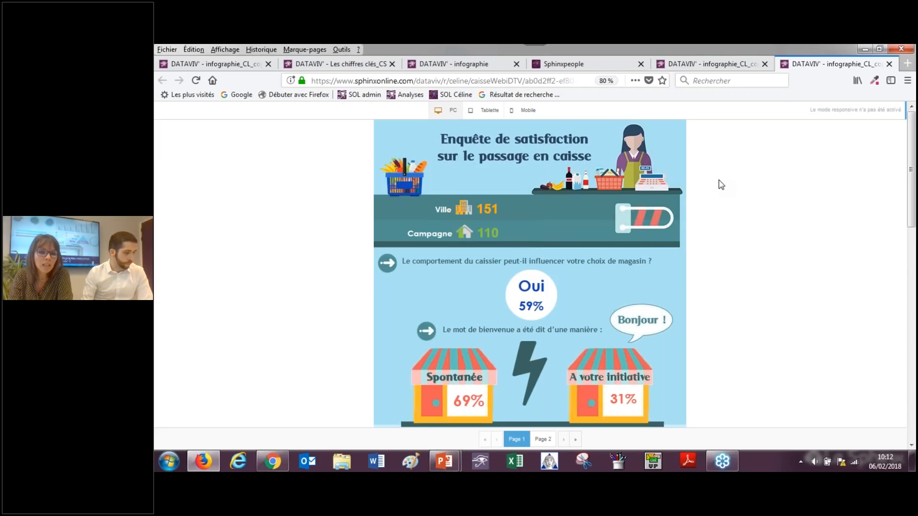
left_click(483, 214)
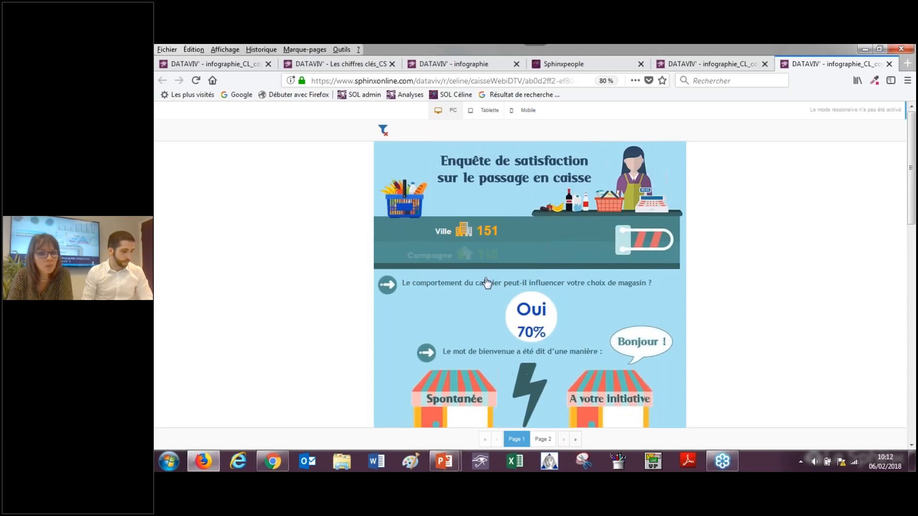
Step: Examine the Ville-filtered results throughout the infographic, including the welcome, expression and temperament questions, the regional map, the top 3 criteria and the word cloud
scroll(688, 300, "down", 10)
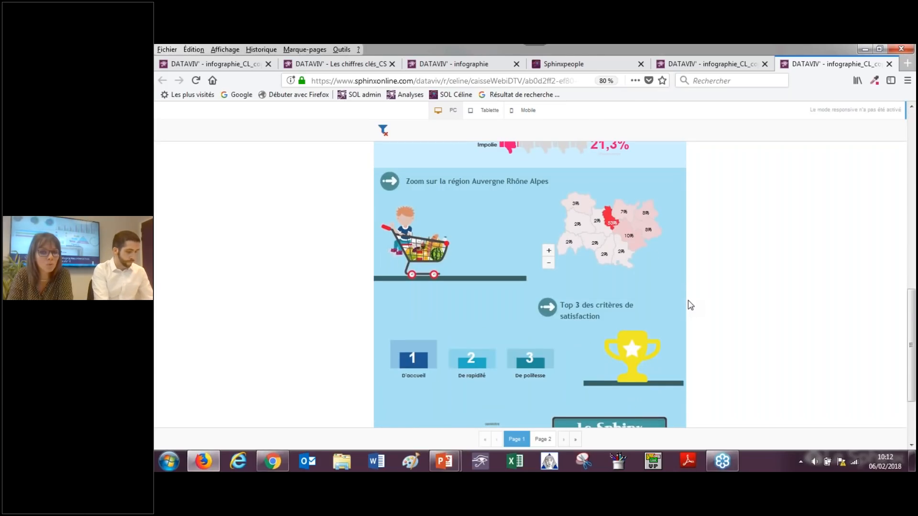
scroll(687, 305, "down", 4)
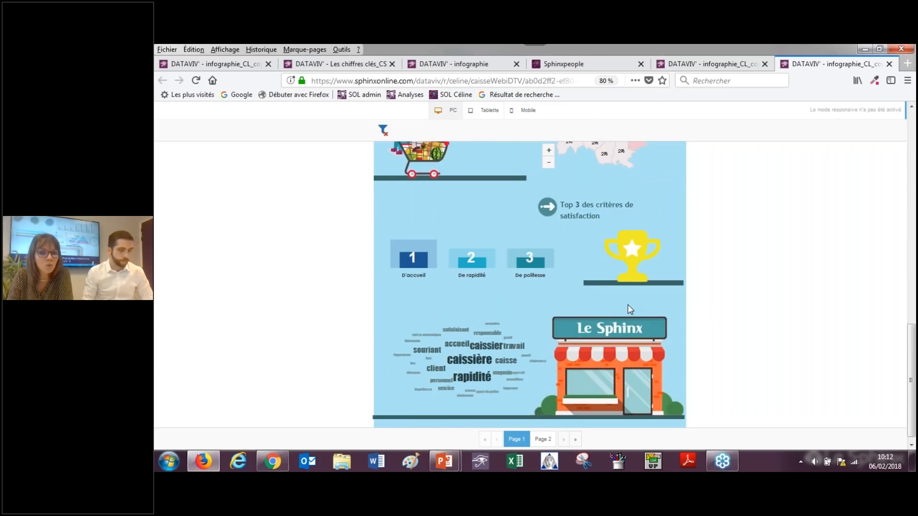
scroll(627, 305, "up", 10)
scroll(629, 305, "up", 2)
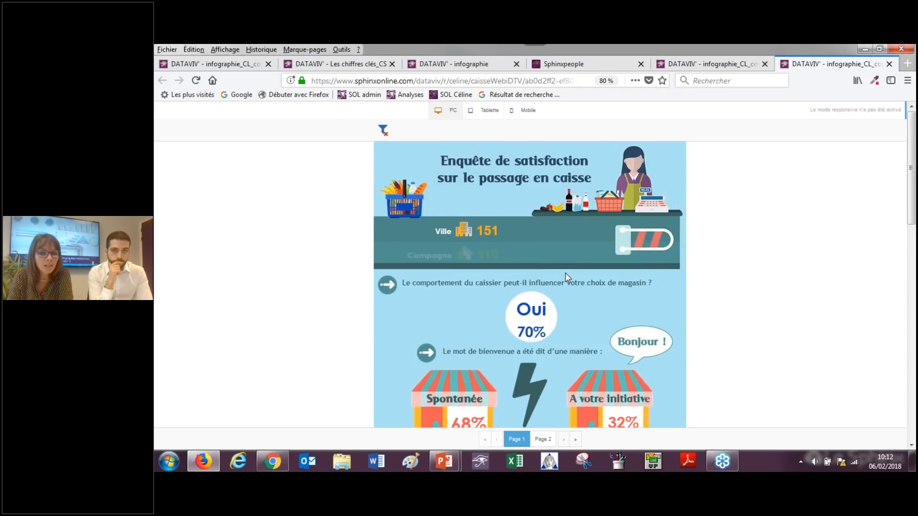
scroll(565, 273, "down", 8)
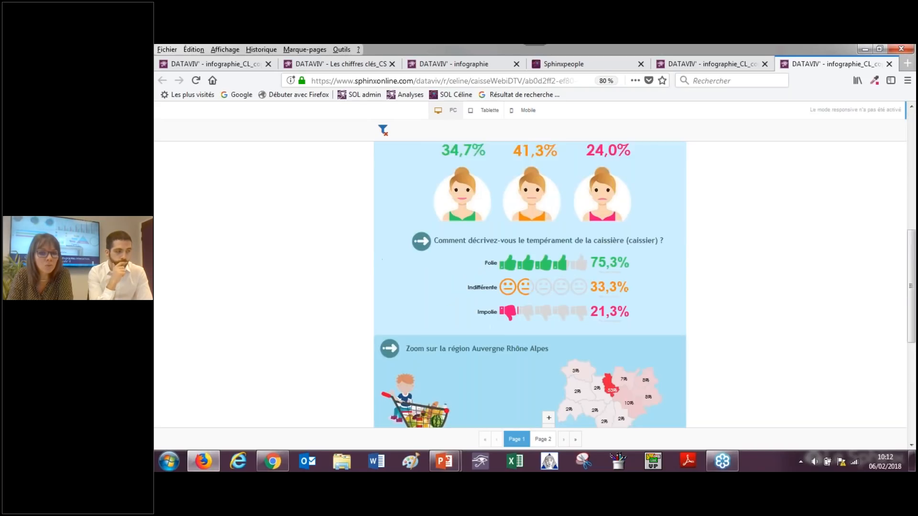
scroll(565, 272, "down", 2)
scroll(633, 263, "up", 5)
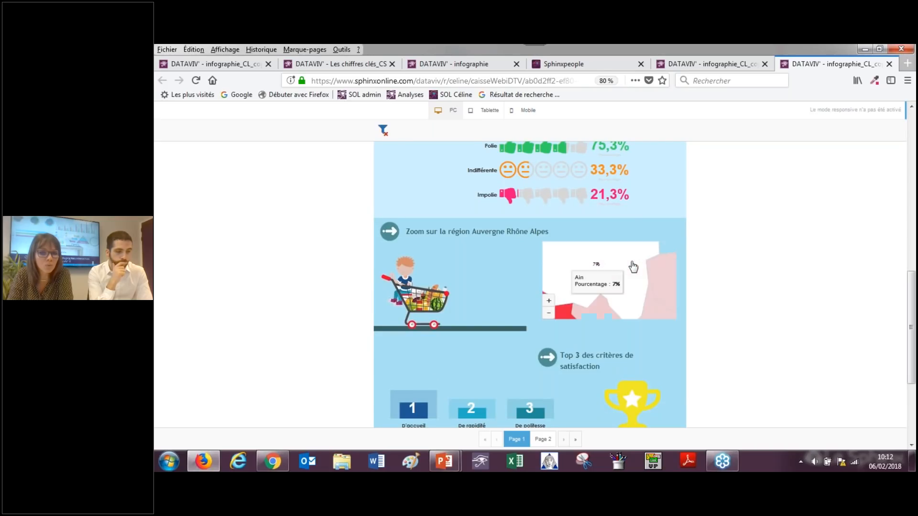
scroll(621, 268, "down", 3)
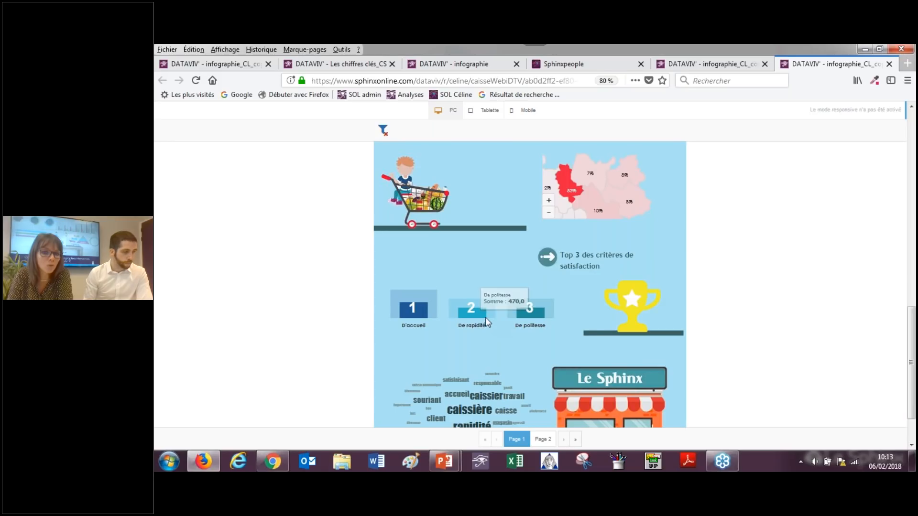
scroll(687, 289, "up", 15)
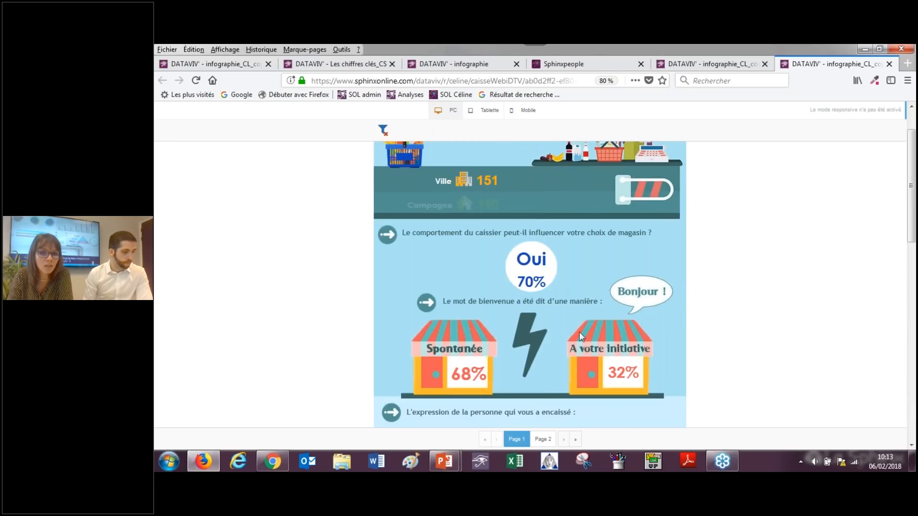
scroll(623, 367, "down", 3)
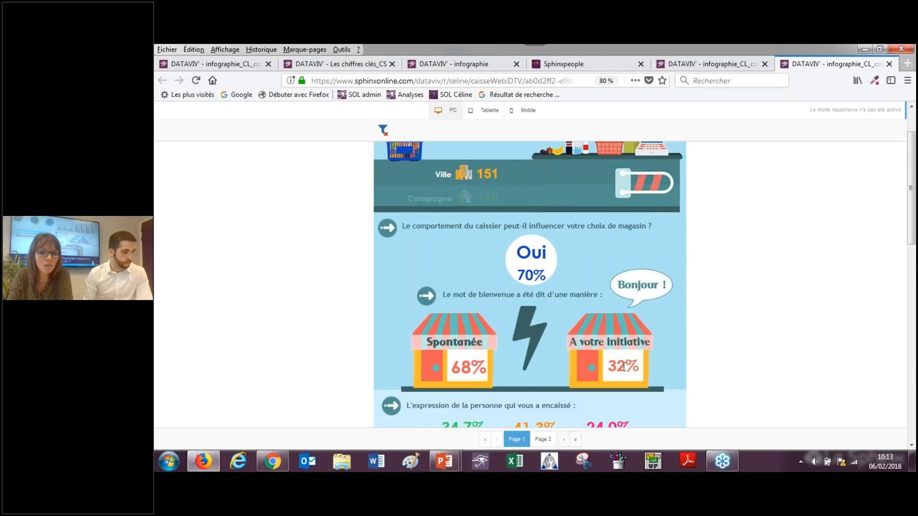
scroll(616, 350, "down", 2)
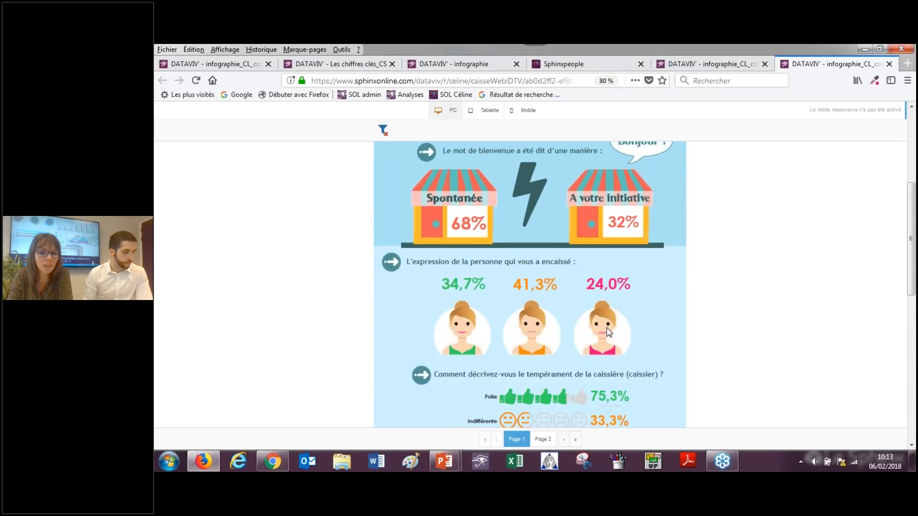
scroll(609, 333, "down", 7)
mouse_move(630, 327)
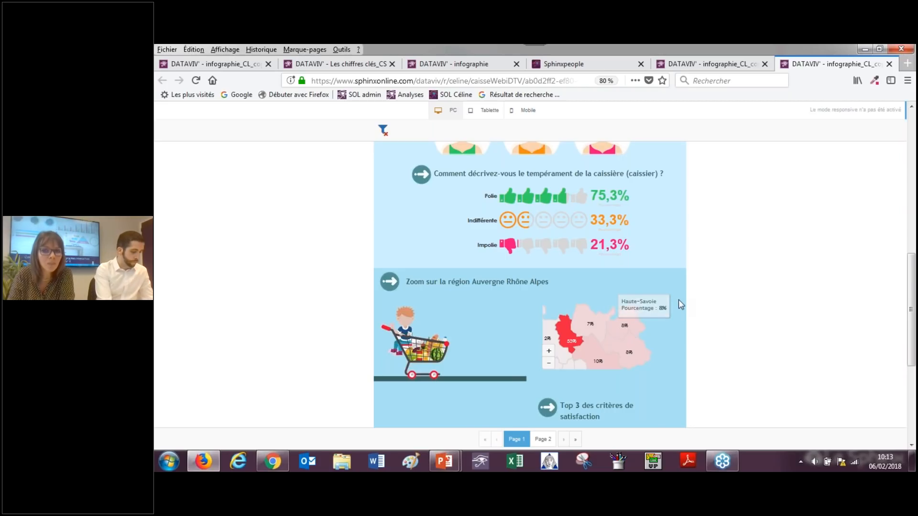
scroll(679, 301, "up", 3)
scroll(679, 301, "up", 13)
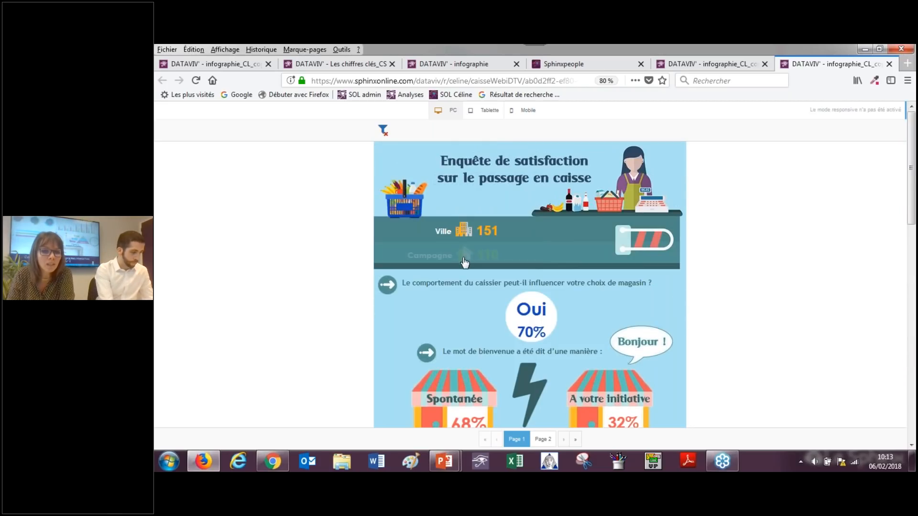
Step: Switch the infographic filter to the Campagne respondents and review the results down to the top 3 satisfaction criteria
left_click(466, 256)
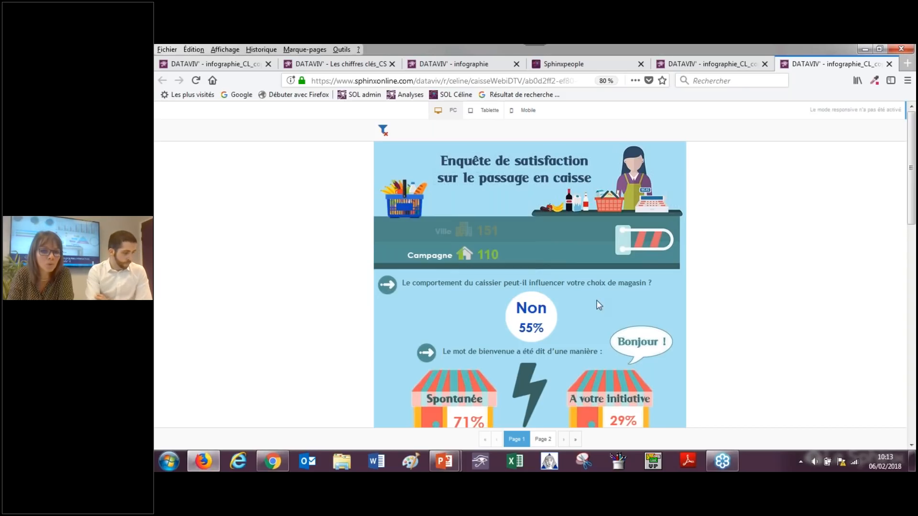
scroll(668, 303, "down", 2)
scroll(667, 302, "down", 10)
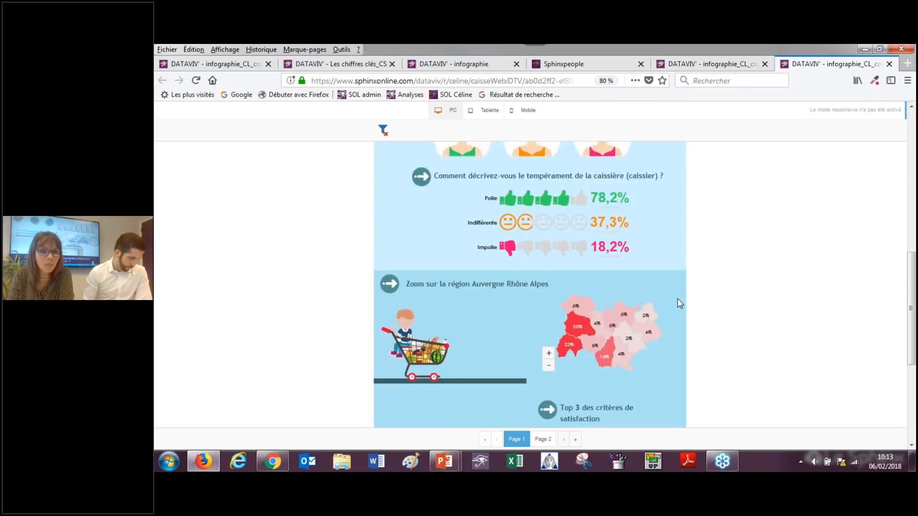
scroll(678, 298, "down", 4)
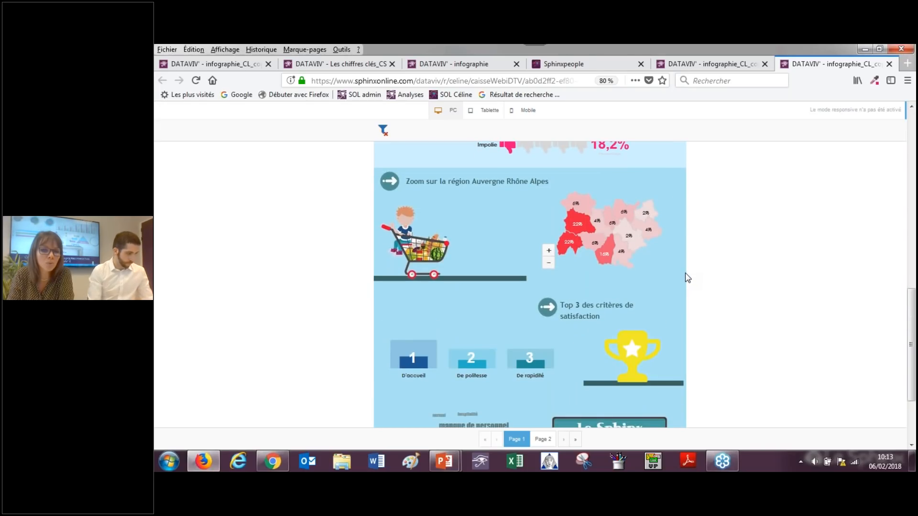
scroll(687, 277, "up", 10)
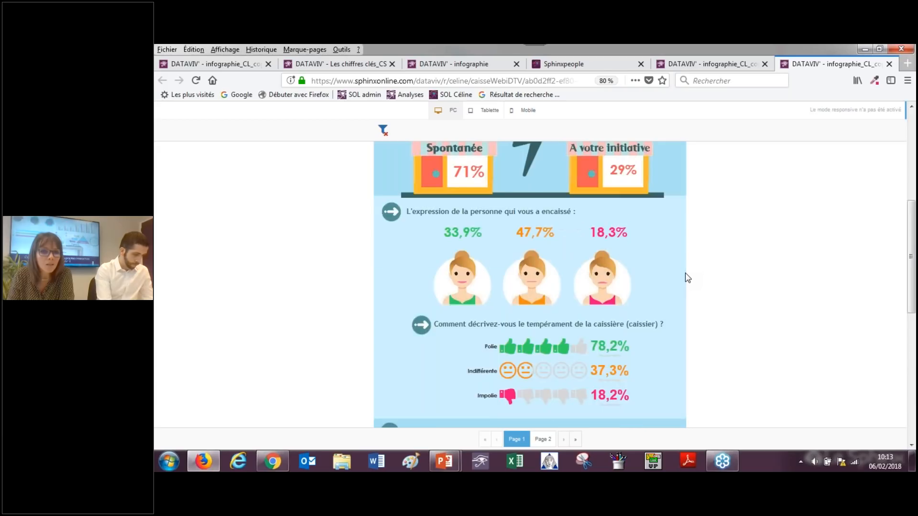
scroll(687, 278, "up", 10)
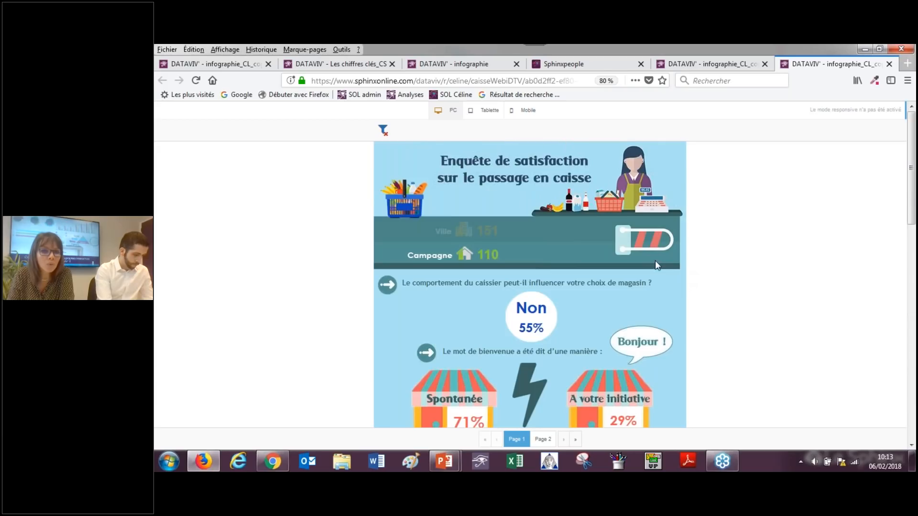
Step: Clear the infographic filter and select the Rhône department on the Auvergne Rhône Alpes map to show its score
left_click(383, 130)
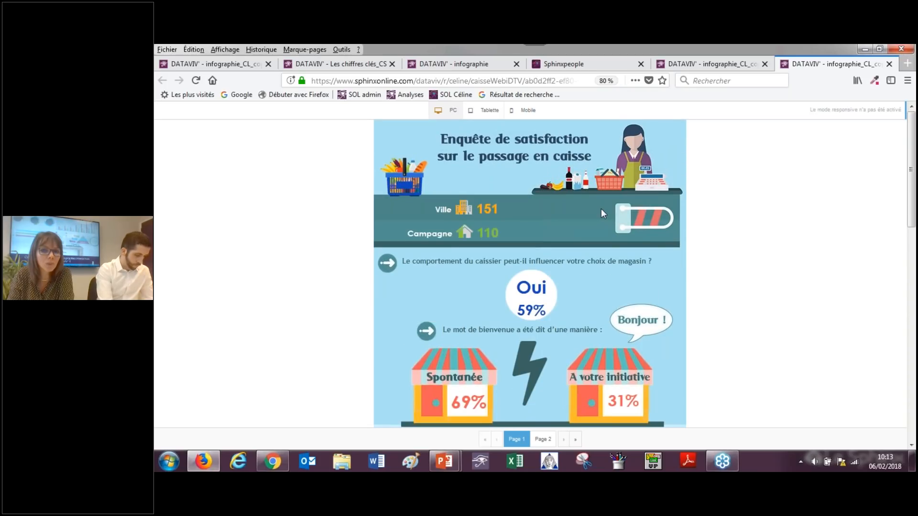
scroll(601, 208, "down", 15)
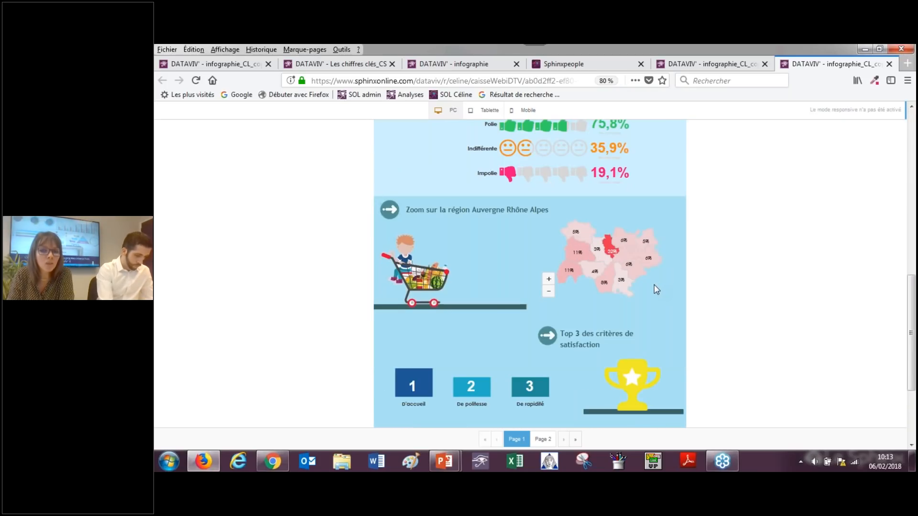
mouse_move(621, 283)
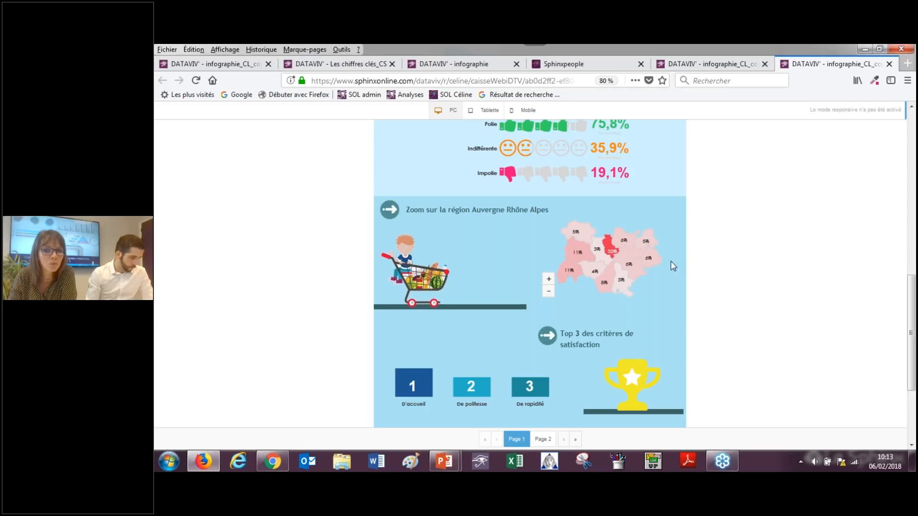
mouse_move(610, 251)
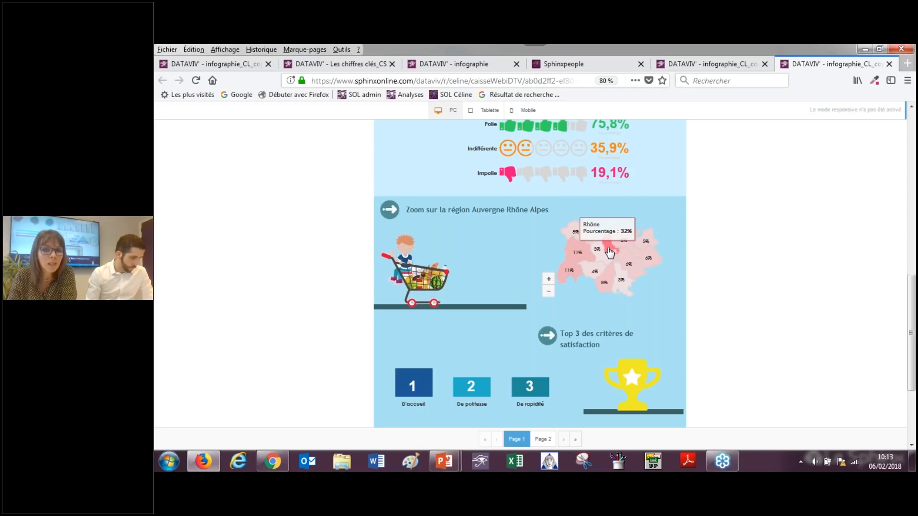
left_click(610, 251)
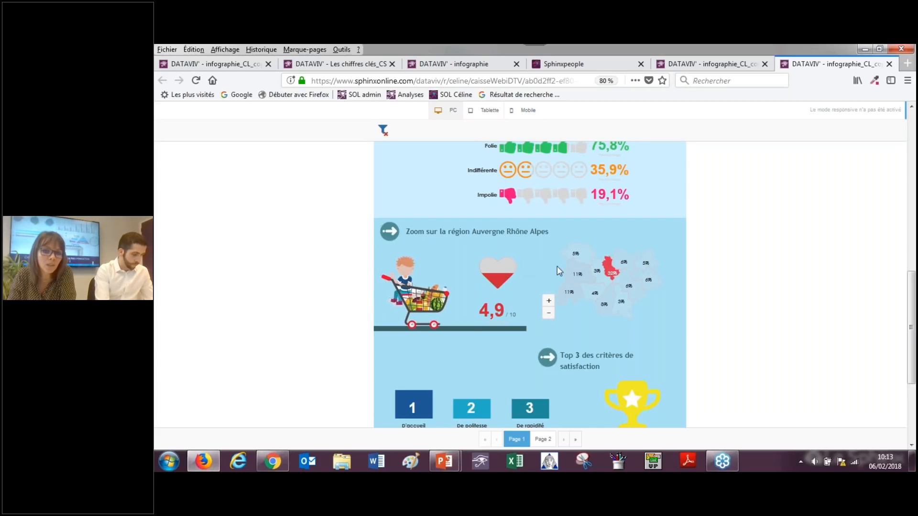
Step: Select the Haute-Savoie department on the regional map instead and compare its score with the questions above the map
mouse_move(608, 265)
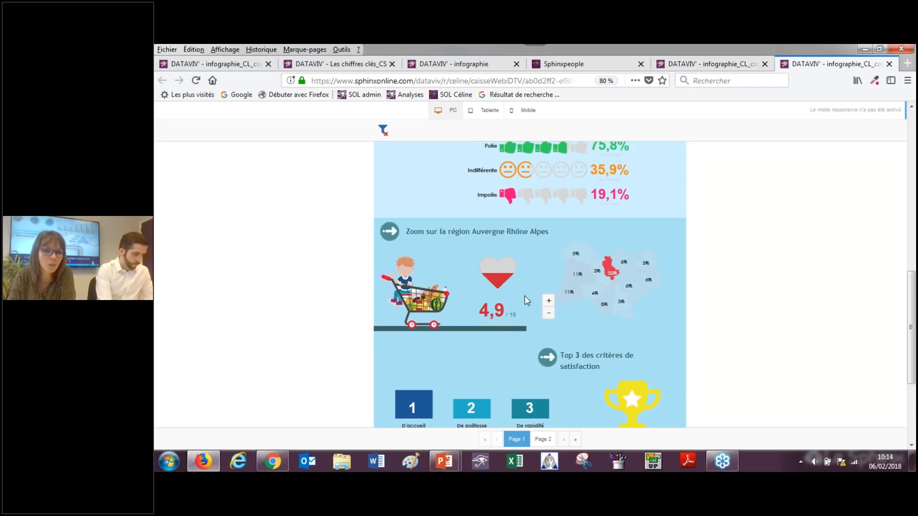
left_click(649, 260)
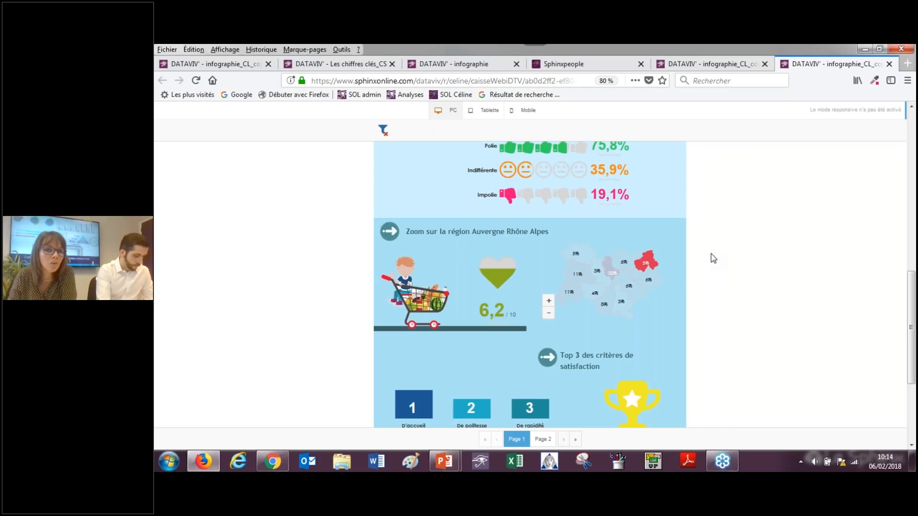
scroll(711, 254, "up", 3)
scroll(688, 243, "up", 4)
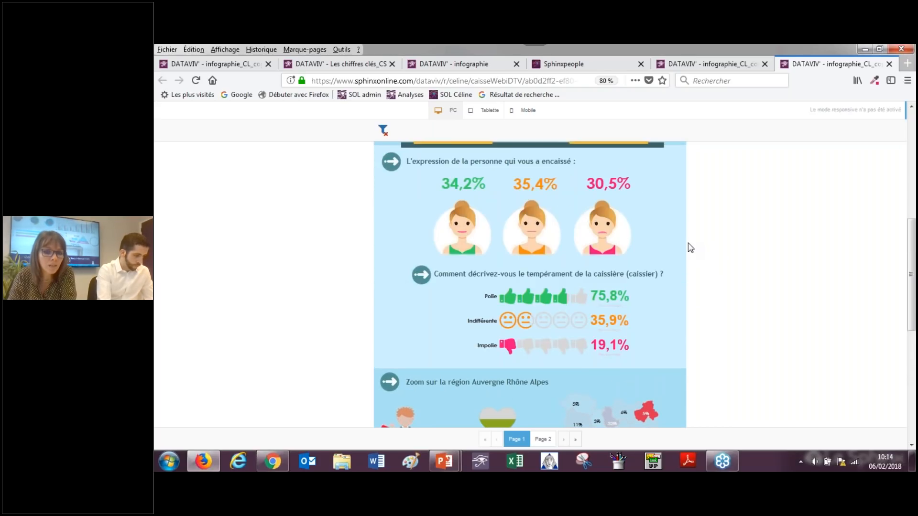
scroll(455, 265, "down", 7)
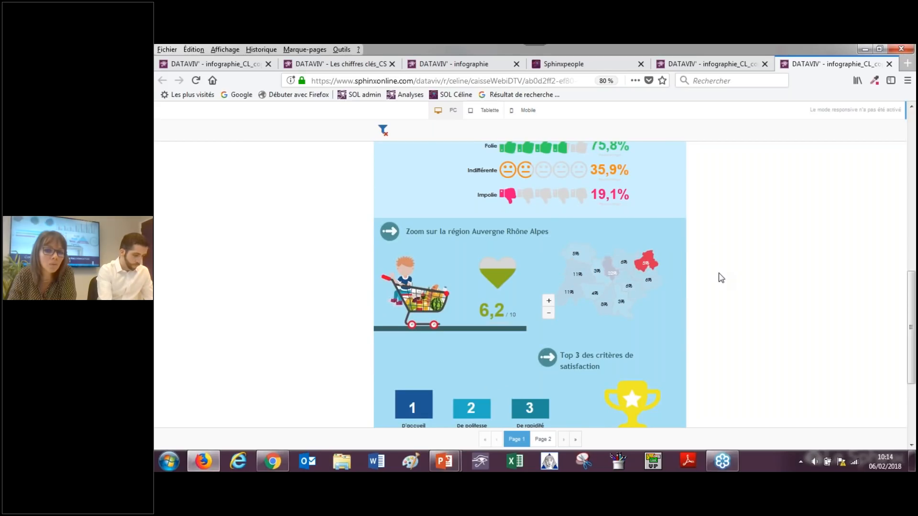
Step: Open the respondent comments behind the word "rapidité" in the word cloud, read through the list and close it
scroll(717, 275, "down", 7)
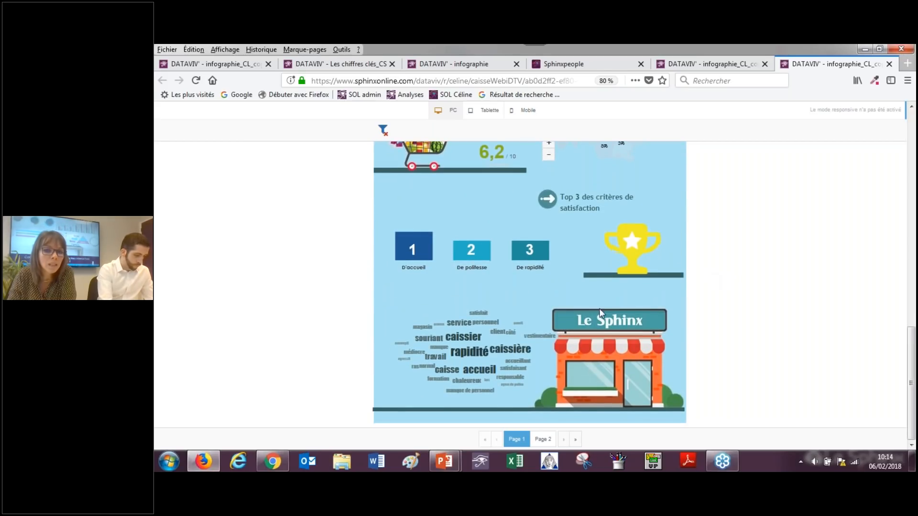
left_click(468, 354)
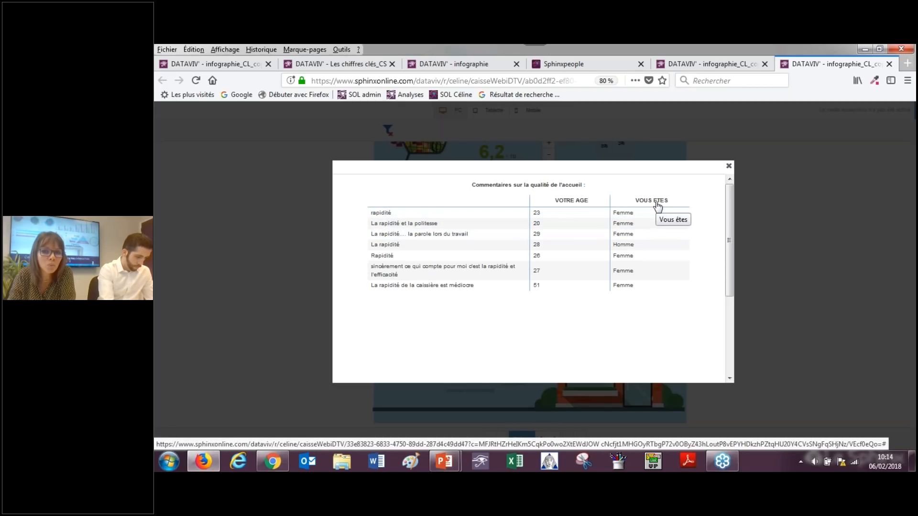
scroll(641, 221, "down", 3)
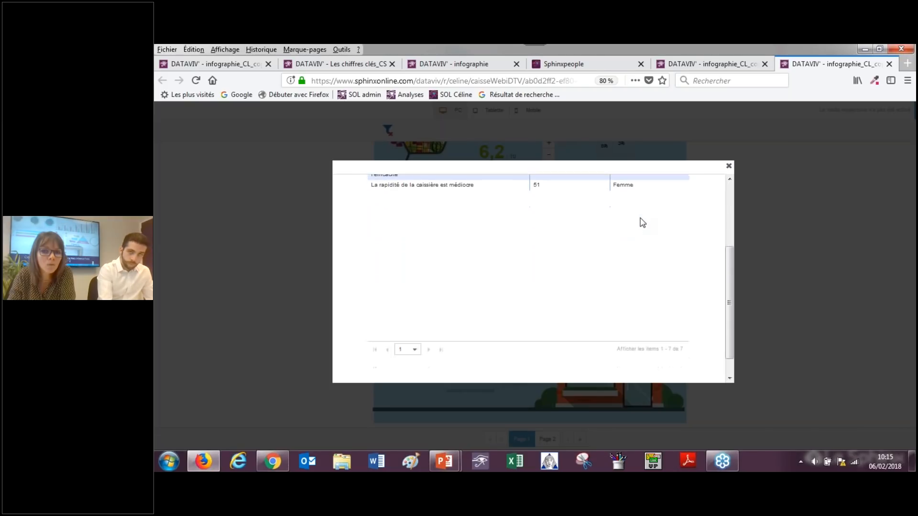
scroll(642, 223, "up", 3)
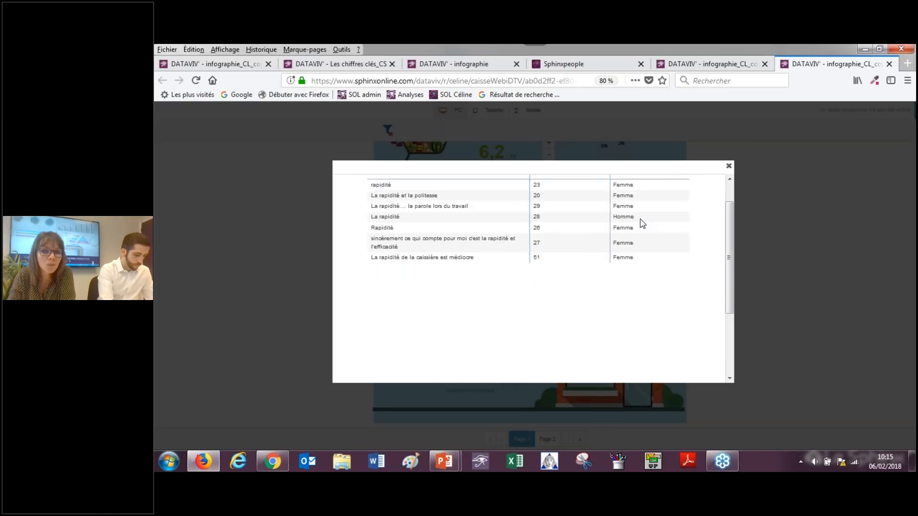
left_click(732, 166)
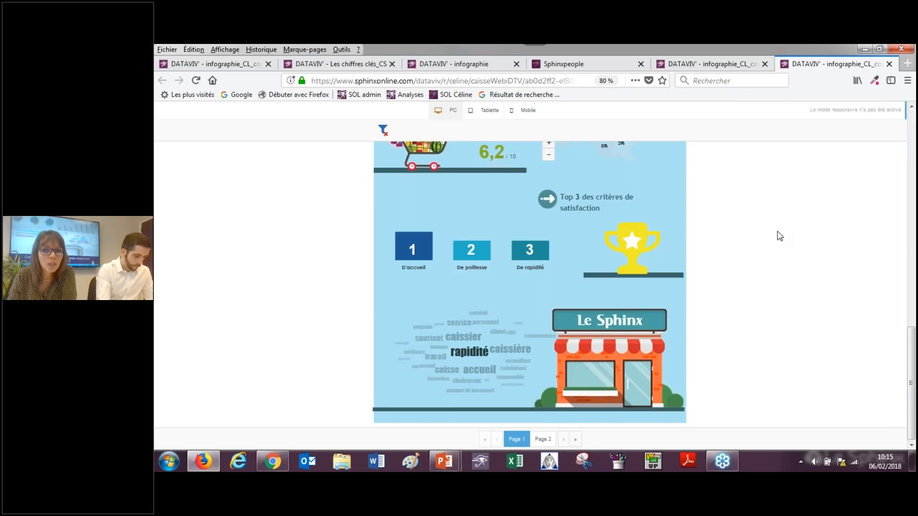
Step: Review the infographic from the cashier temperament results and regional map back up to the survey title
scroll(779, 236, "up", 4)
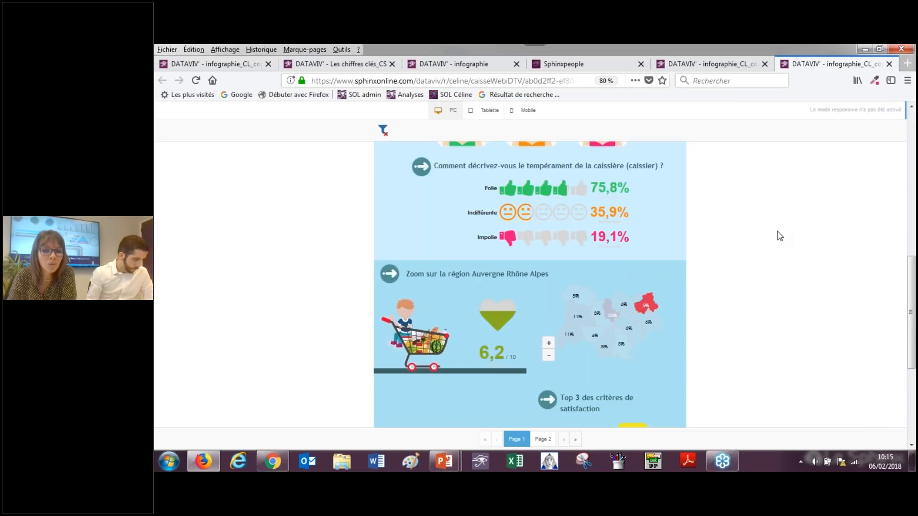
scroll(779, 235, "up", 1)
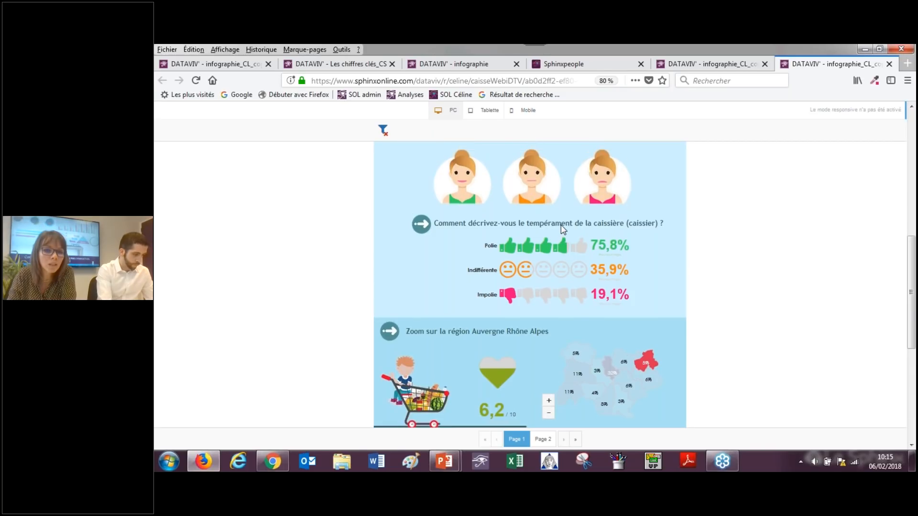
scroll(487, 352, "down", 1)
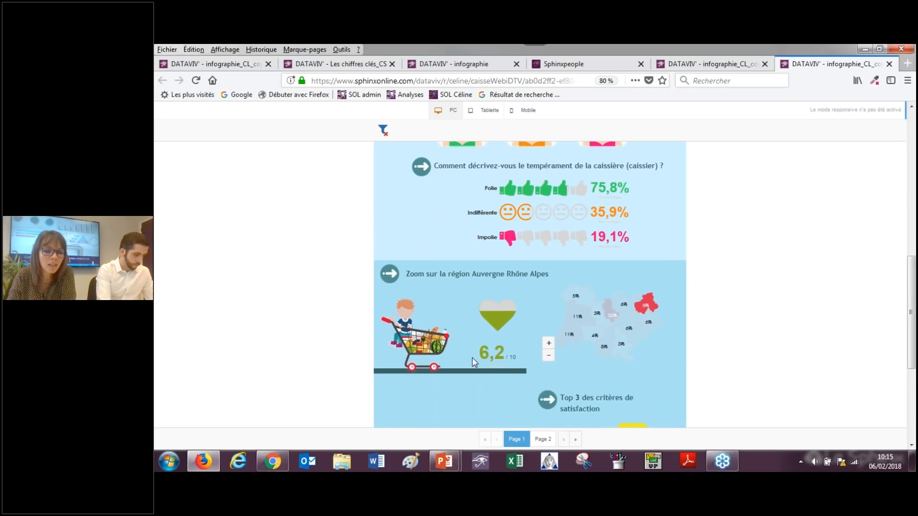
scroll(734, 286, "down", 3)
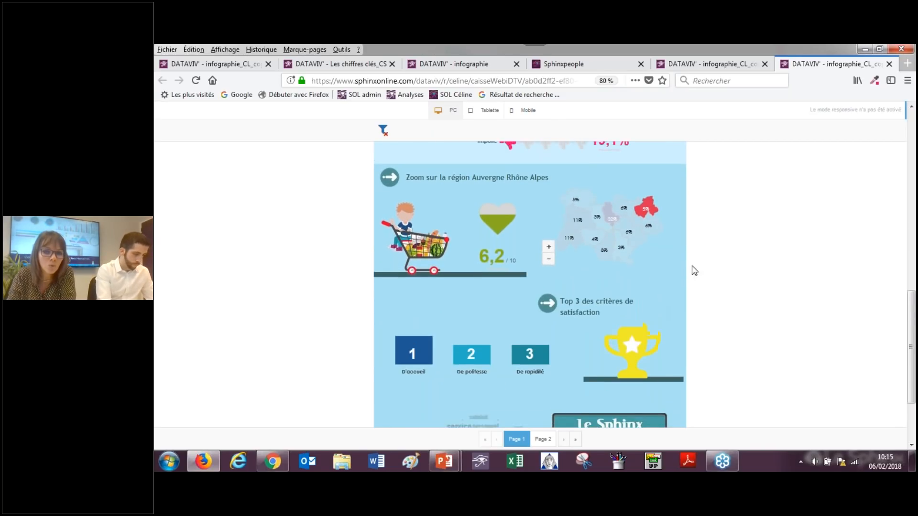
scroll(694, 271, "up", 6)
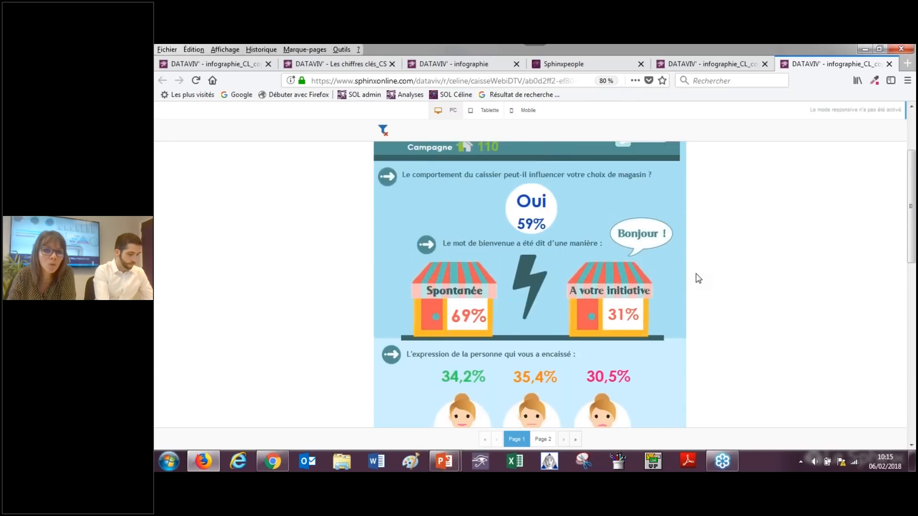
scroll(699, 278, "up", 3)
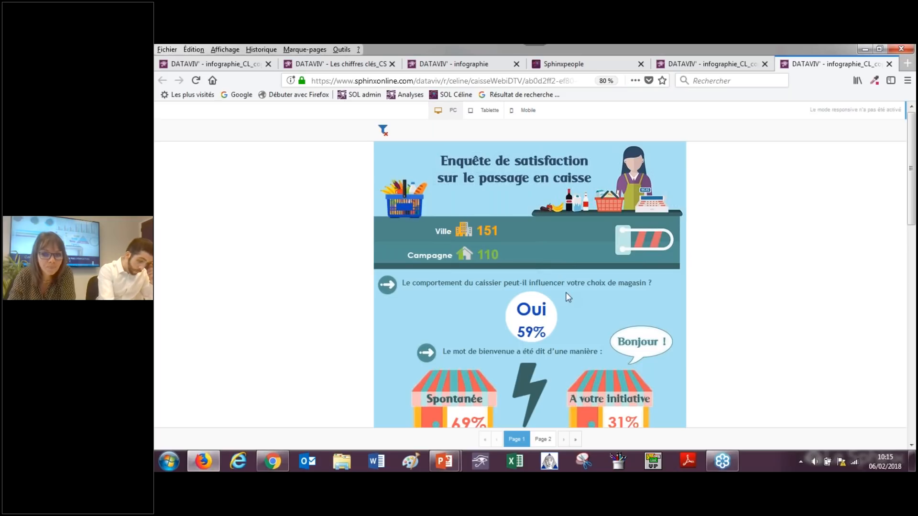
mouse_move(446, 471)
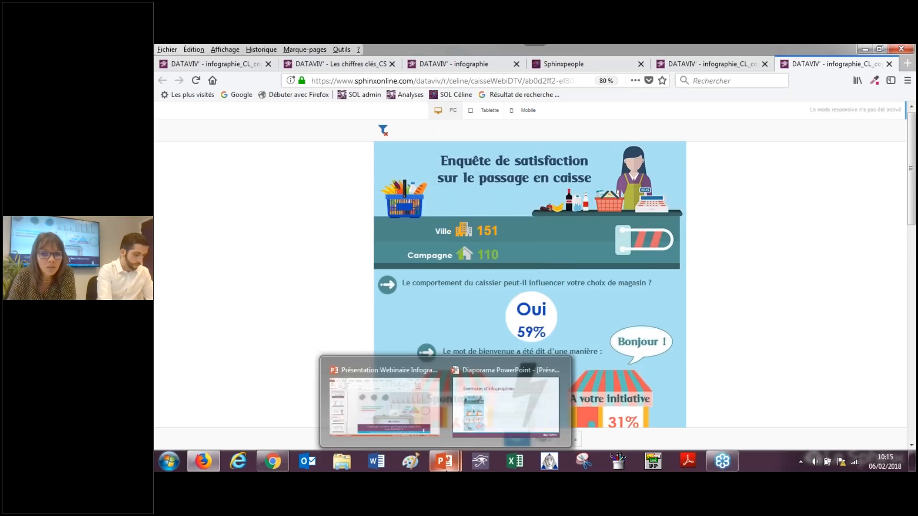
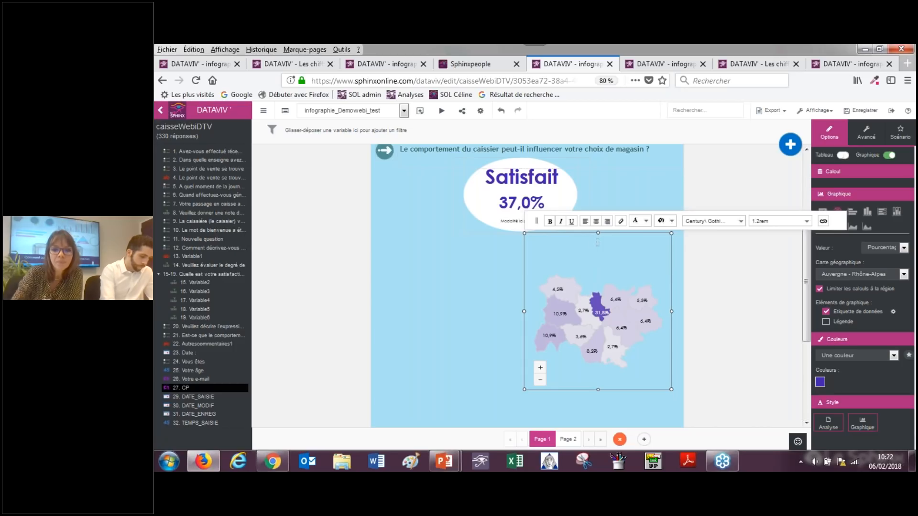
Step: Insert the picture of the child in a shopping cart from the Images library into the infographic page
left_click(466, 326)
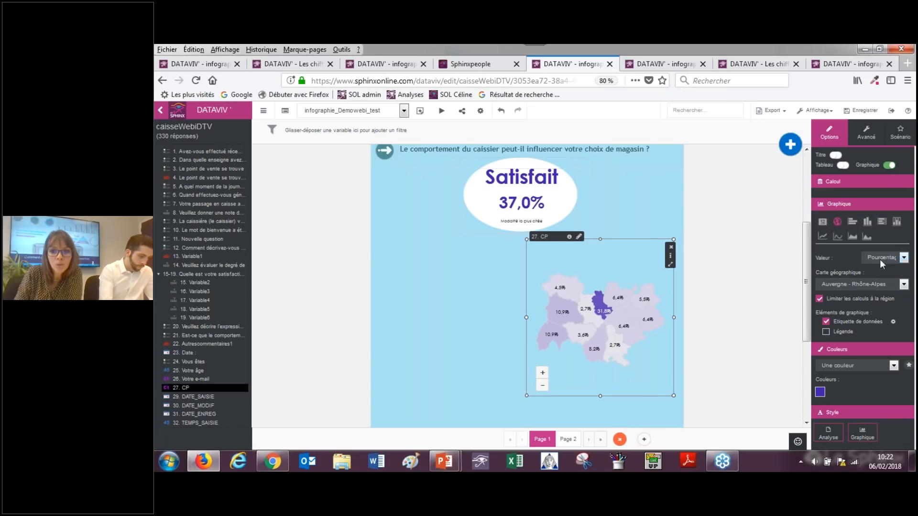
left_click(495, 322)
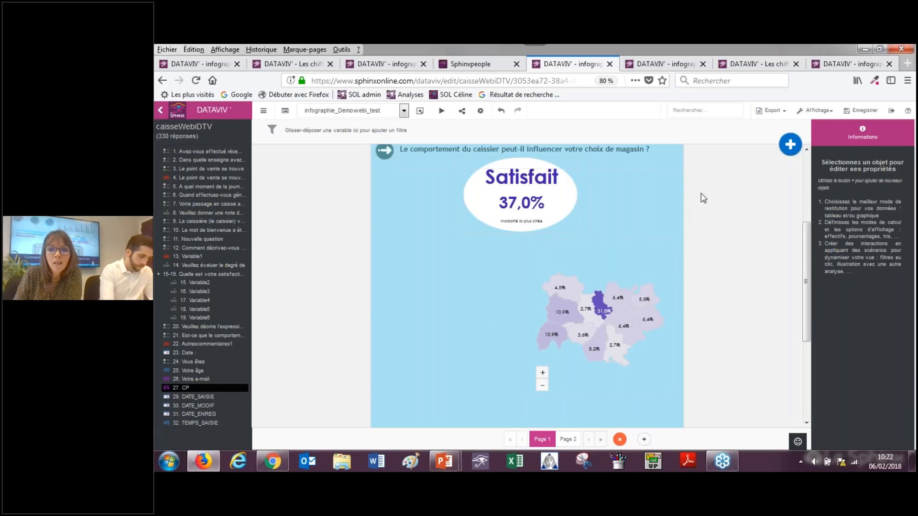
left_click(790, 145)
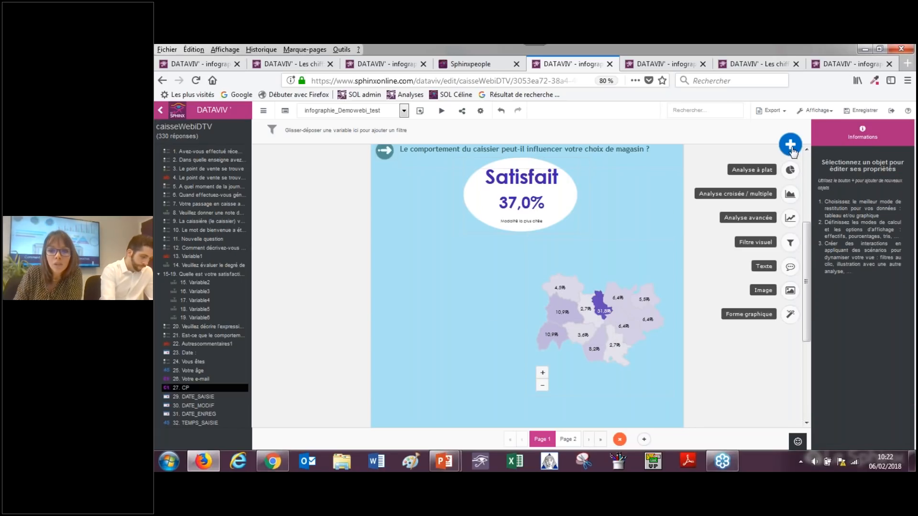
left_click(791, 292)
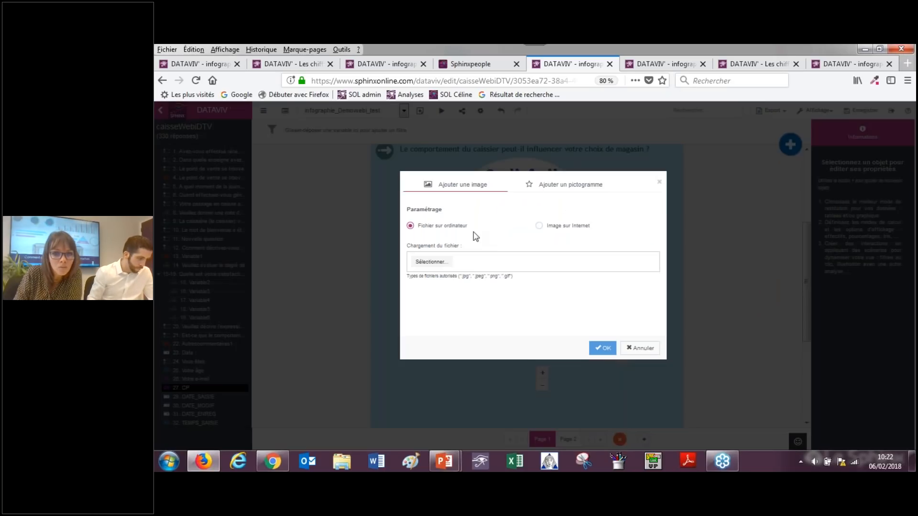
left_click(433, 262)
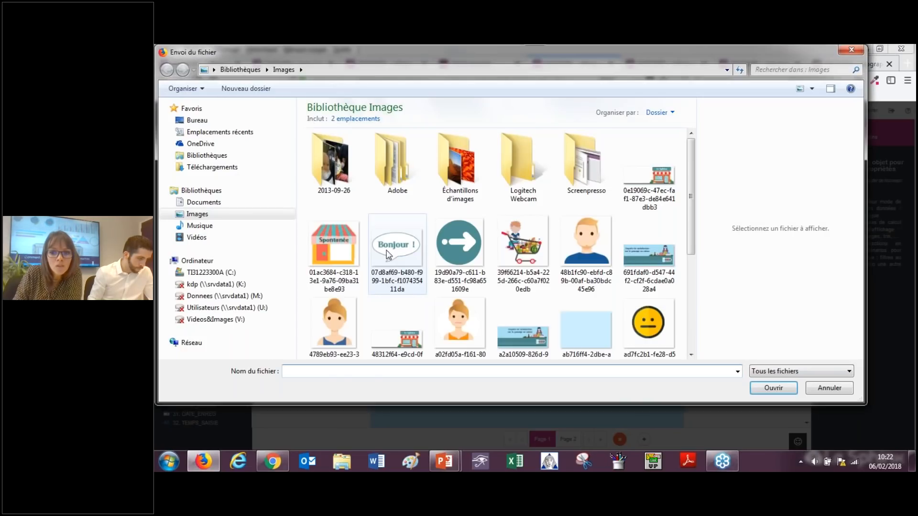
left_click(523, 246)
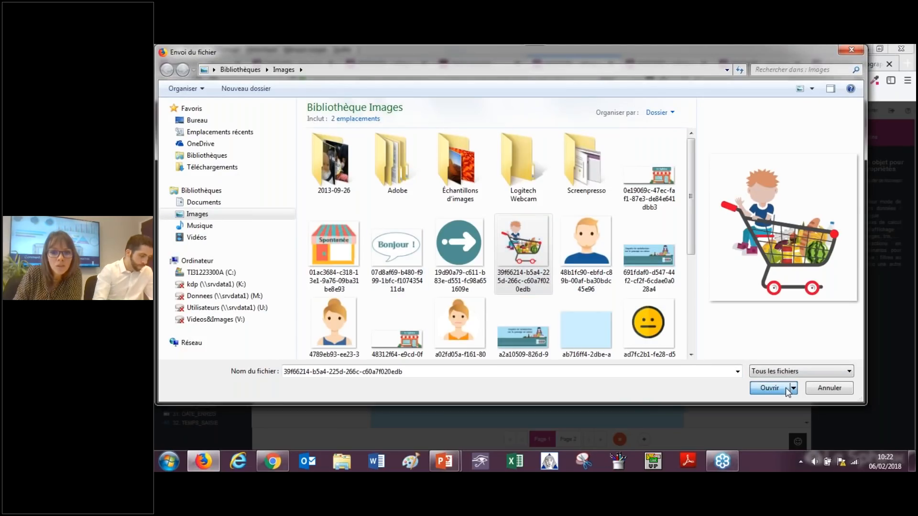
left_click(787, 390)
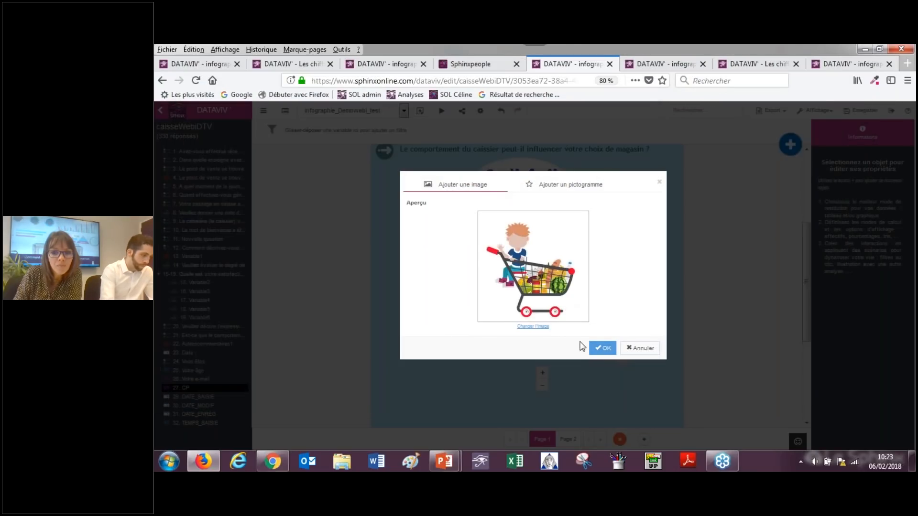
left_click(603, 348)
left_click(571, 329)
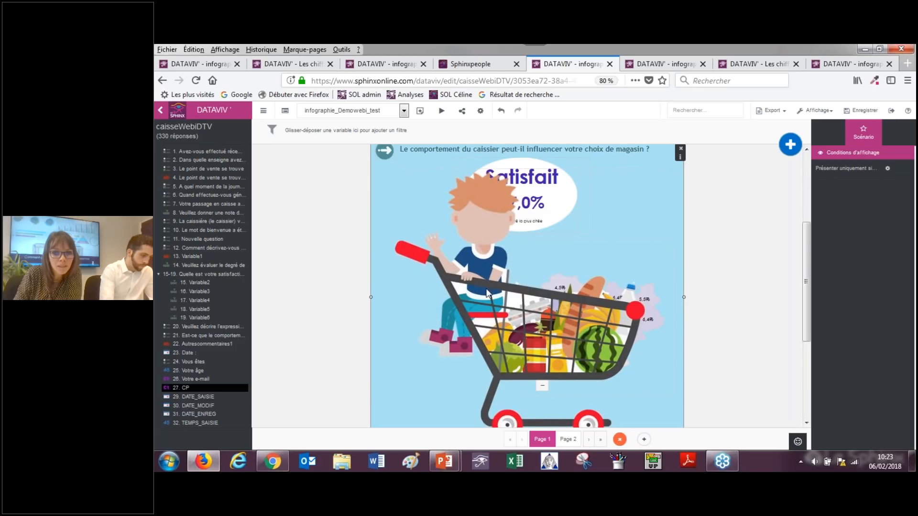
Step: Shrink the shopping cart picture to about 147 x 141 and place it beside the regional map
scroll(615, 289, "down", 3)
left_click_drag(683, 380, 475, 254)
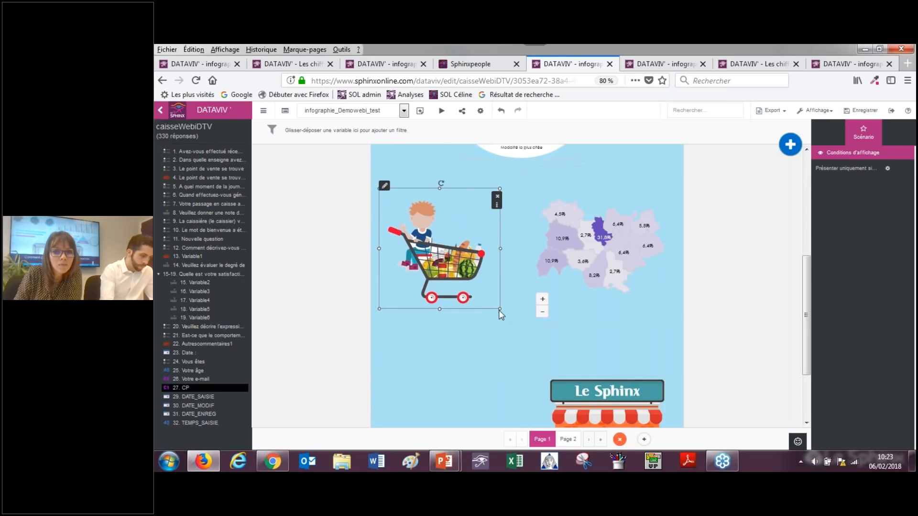
left_click_drag(499, 309, 417, 258)
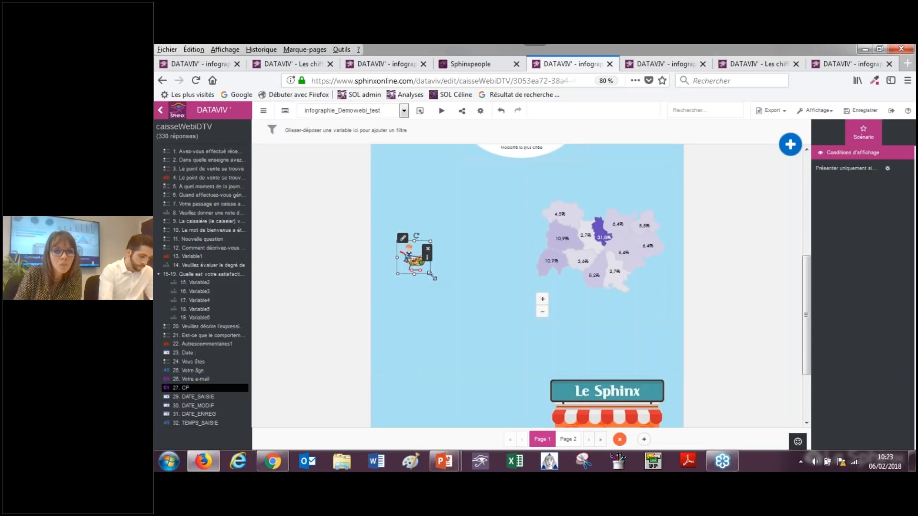
left_click_drag(445, 296, 449, 309)
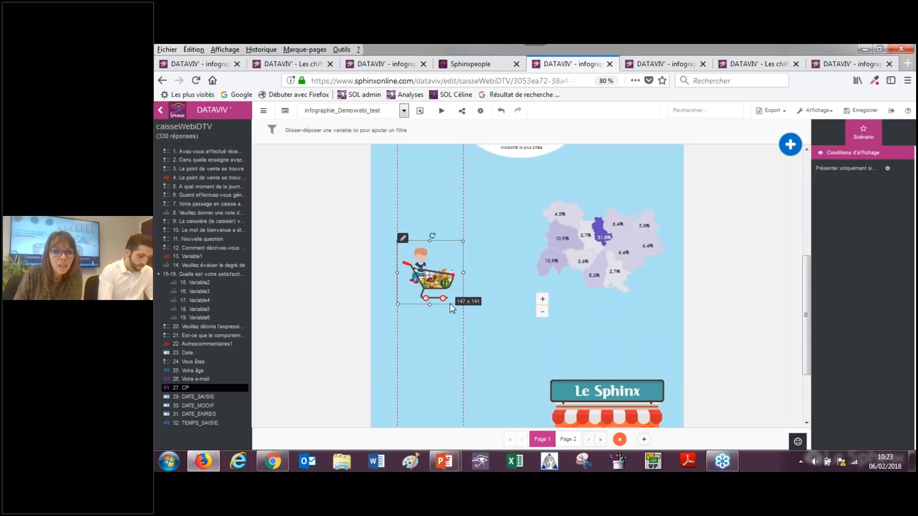
left_click_drag(456, 265, 436, 278)
left_click(551, 247)
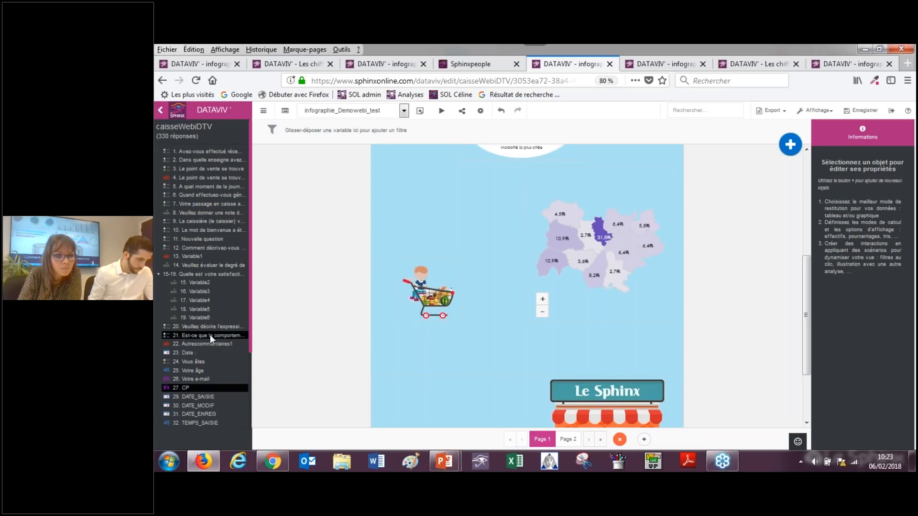
mouse_move(210, 335)
left_mouse_down()
mouse_move(225, 335)
mouse_move(199, 335)
mouse_move(205, 326)
left_mouse_up()
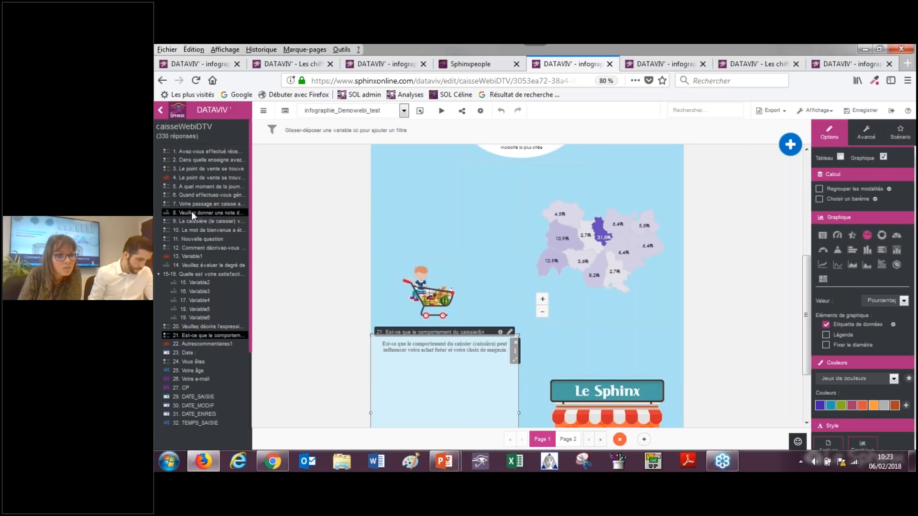
left_click_drag(438, 355, 463, 236)
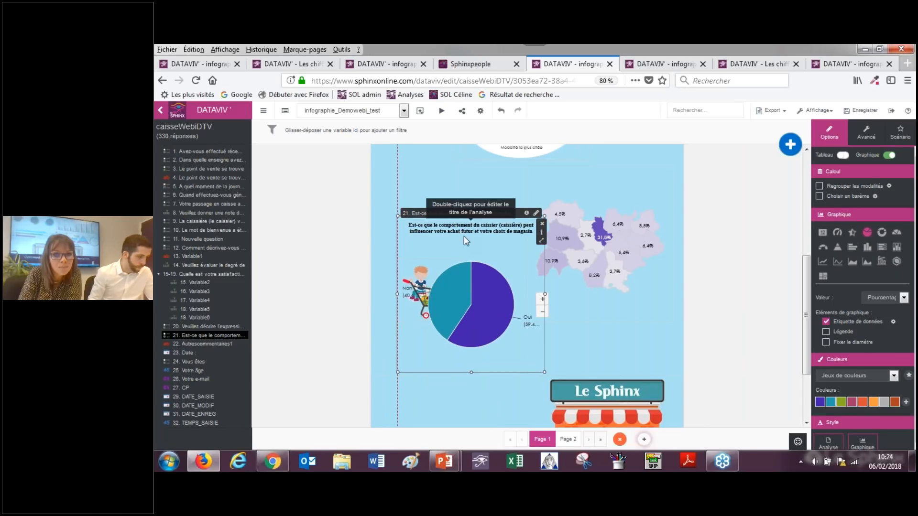
double_click(461, 233)
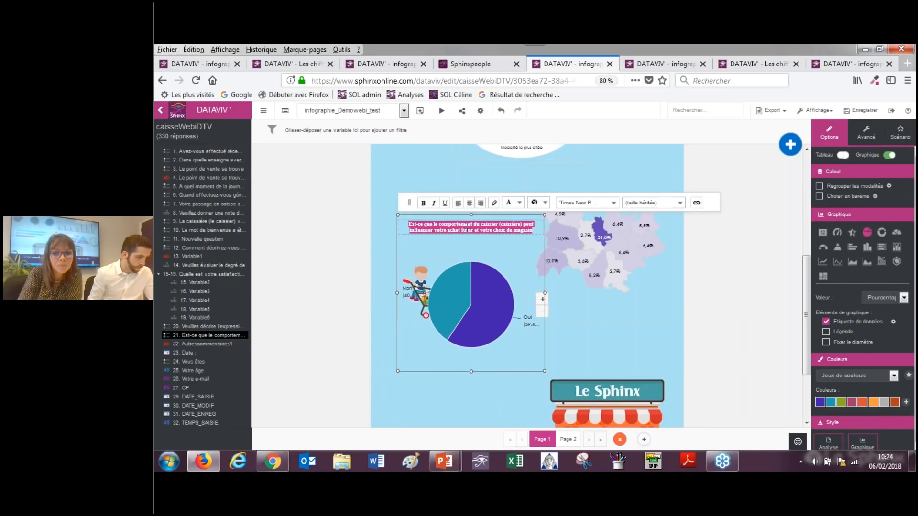
key("BackSpace")
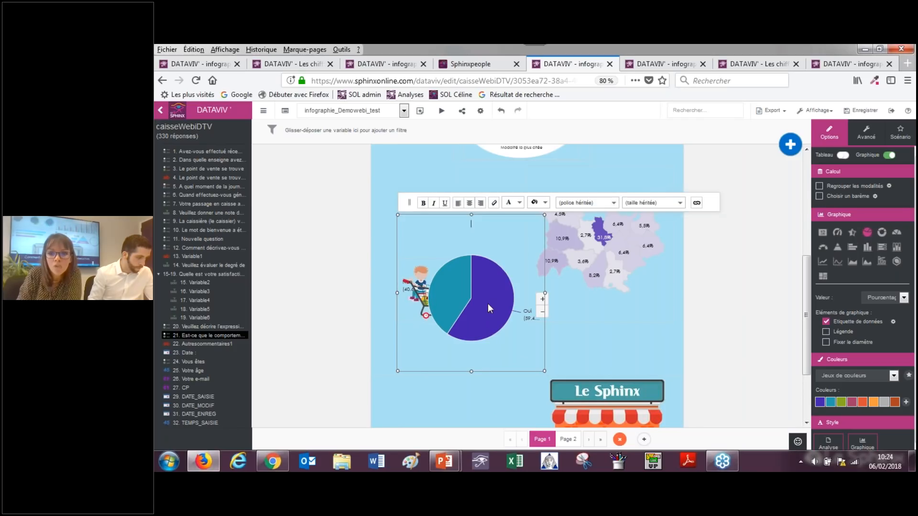
left_click(854, 234)
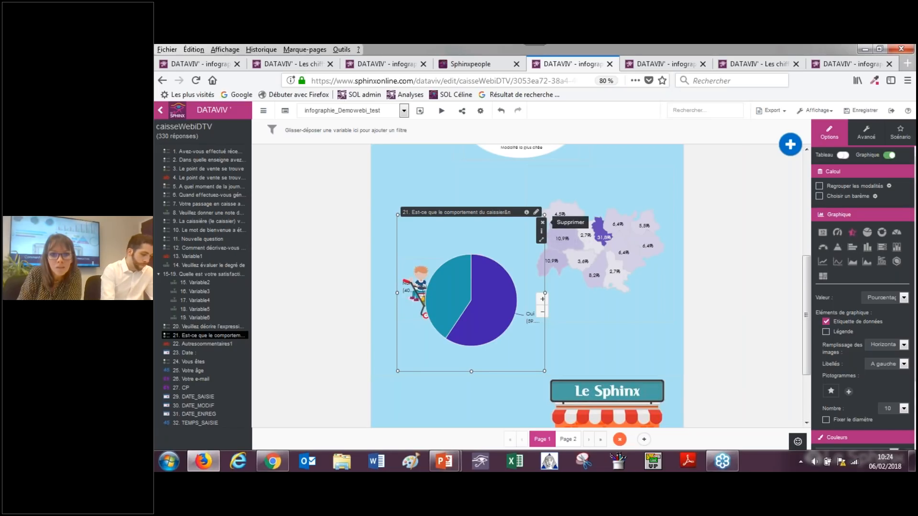
left_click(542, 223)
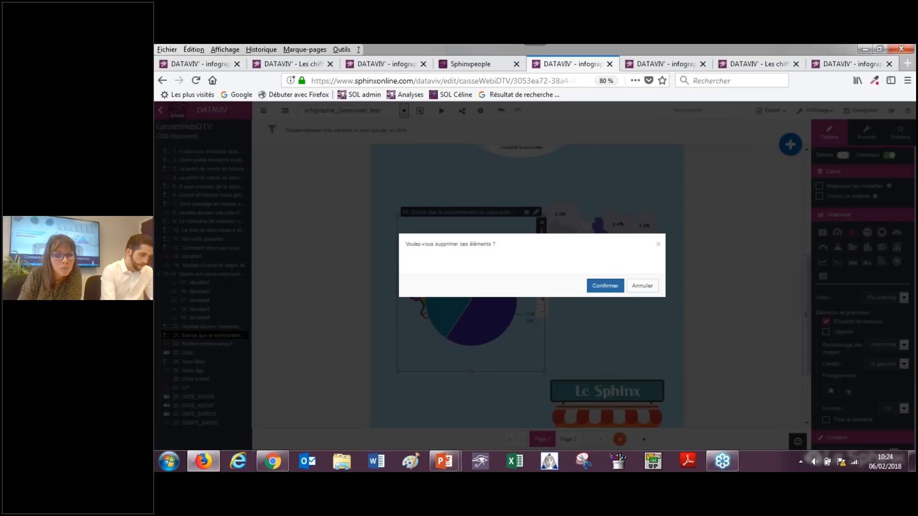
left_click(605, 286)
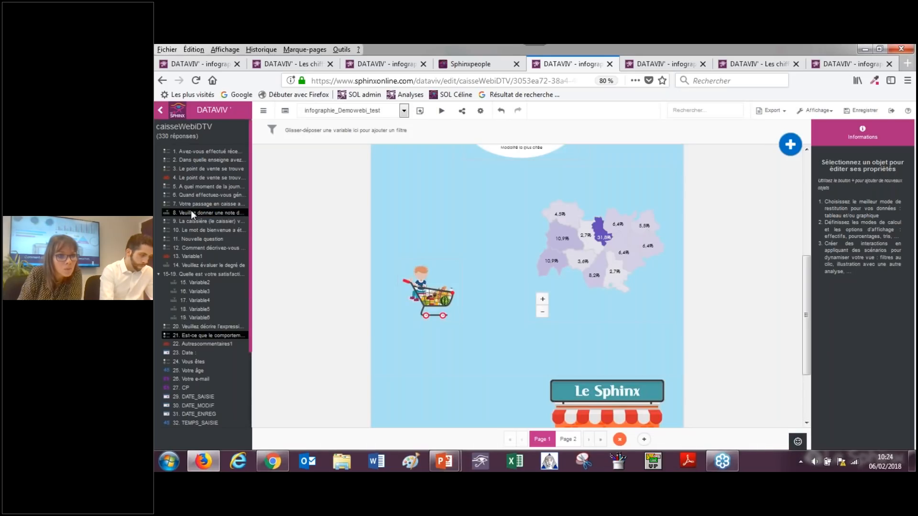
Step: Add the question 8 satisfaction rating analysis next to the map and display it as a star pictogram chart above the cart
left_click_drag(229, 218, 414, 232)
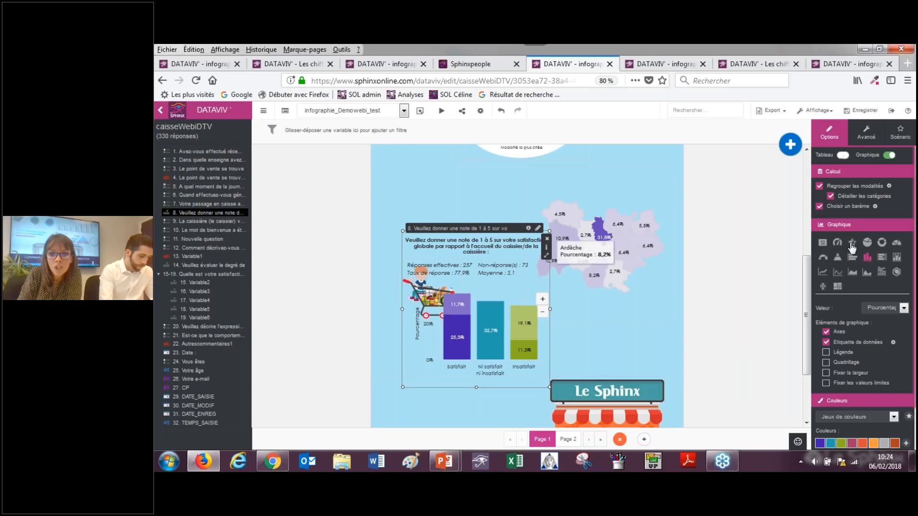
left_click(852, 244)
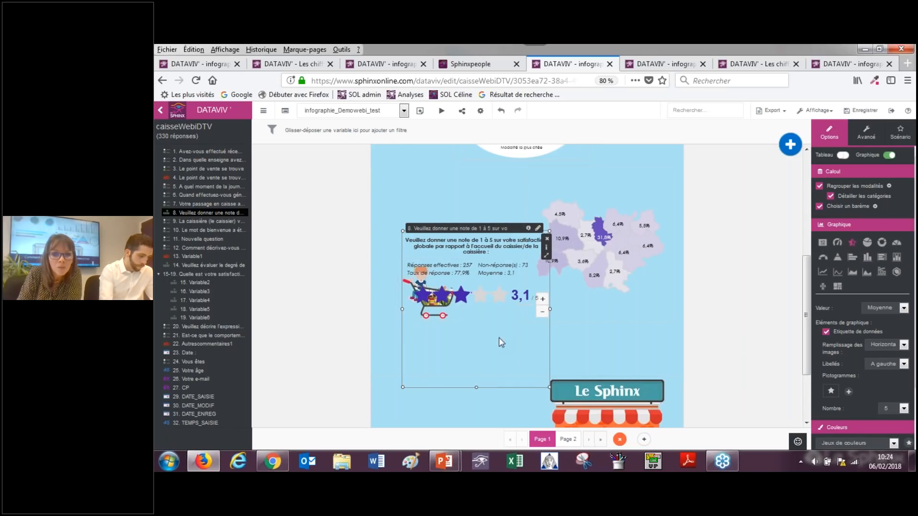
left_click_drag(502, 337, 514, 285)
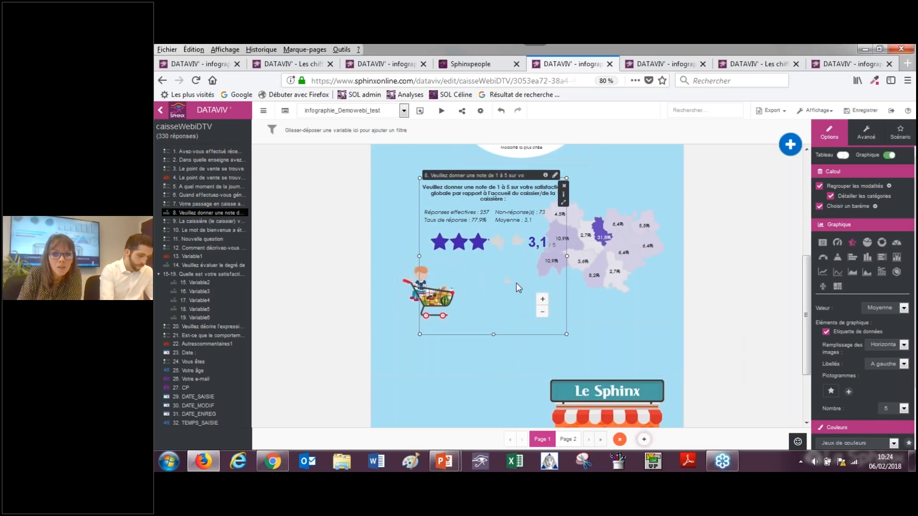
Step: Delete the star rating chart's title and turn off its automatic comment (Commentaire auto)
left_click(495, 194)
left_click_drag(495, 194, 406, 177)
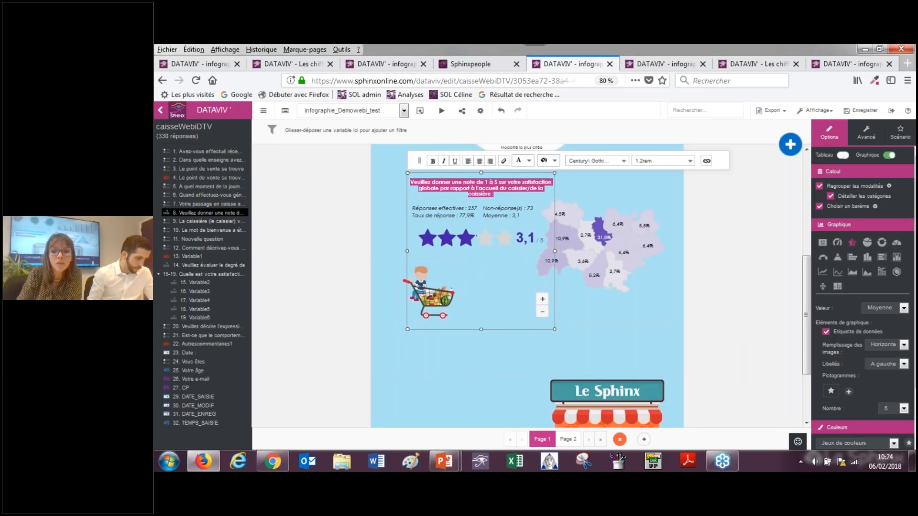
key("Delete")
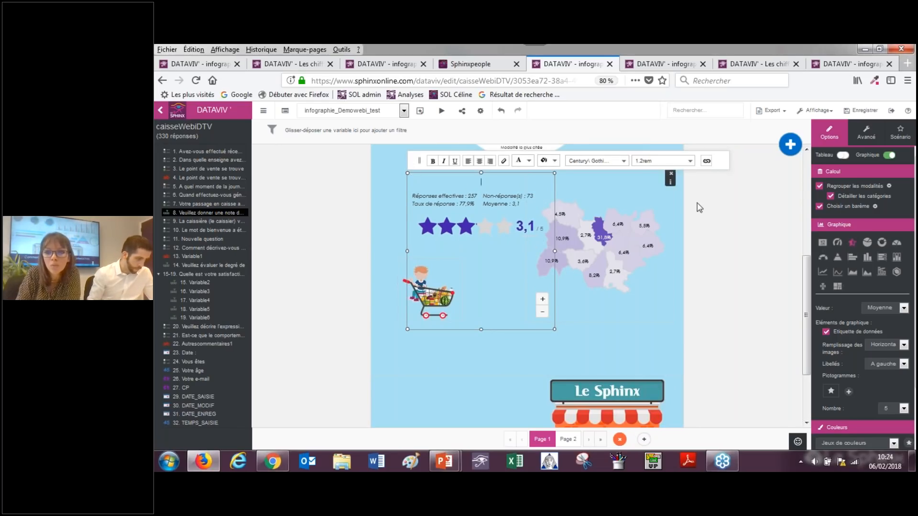
left_click(867, 133)
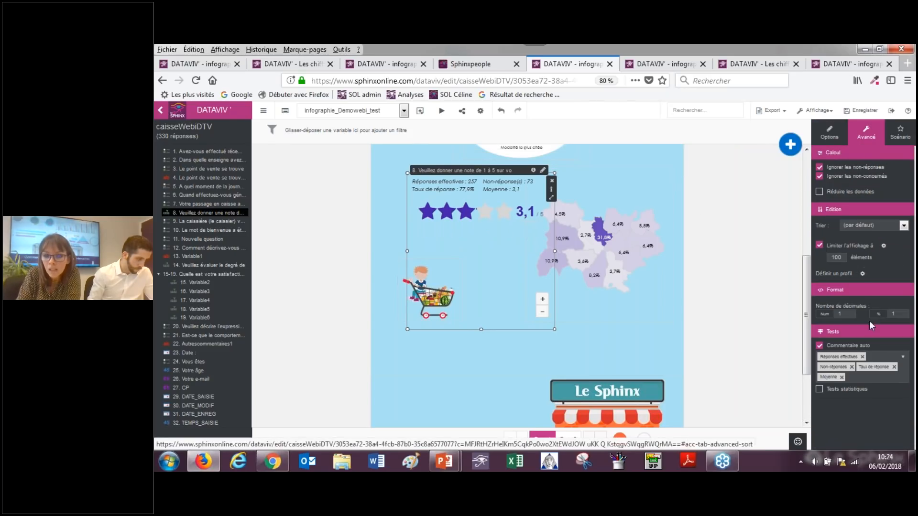
left_click(820, 345)
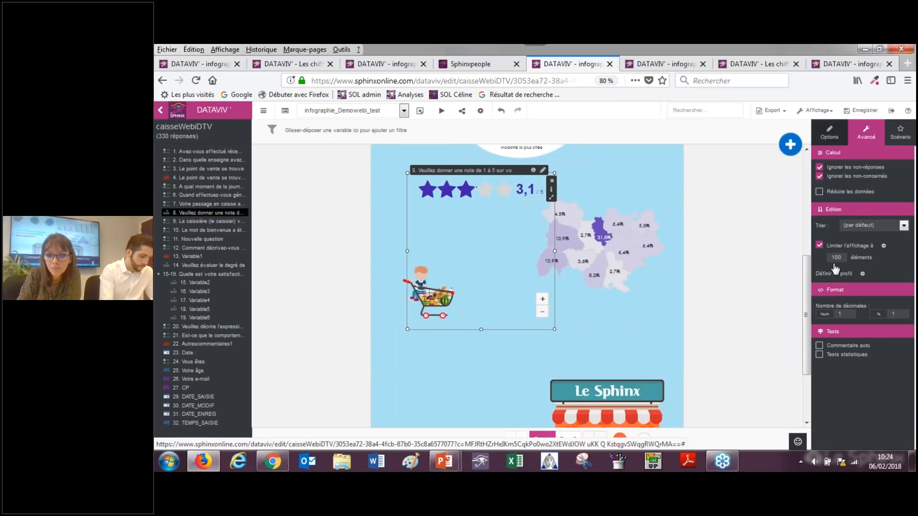
left_click(829, 132)
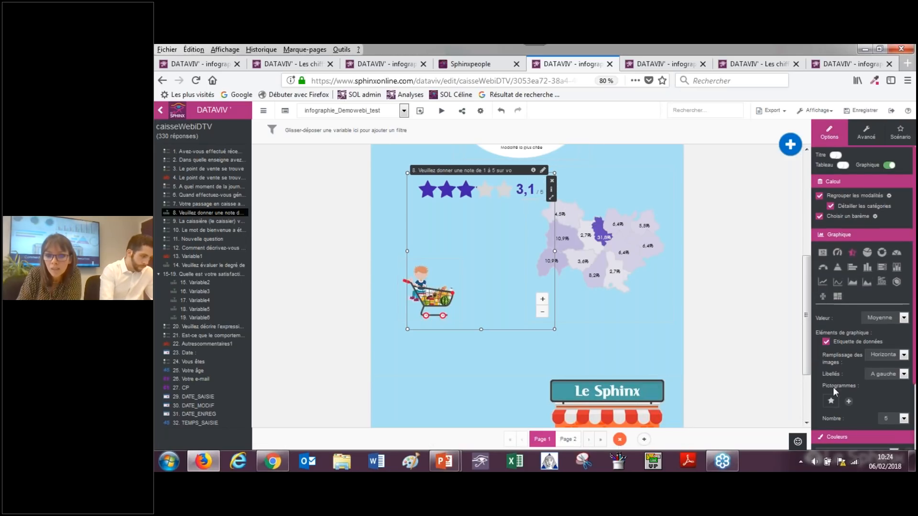
Step: Replace the rating chart's star pictogram with the Horaires clock icon from the Commerce category of the pictogram gallery
left_click(831, 403)
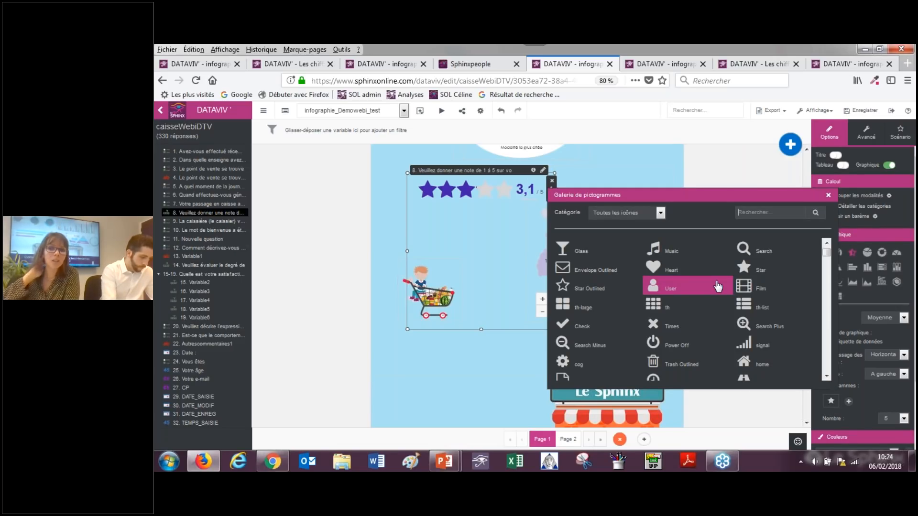
left_click(660, 213)
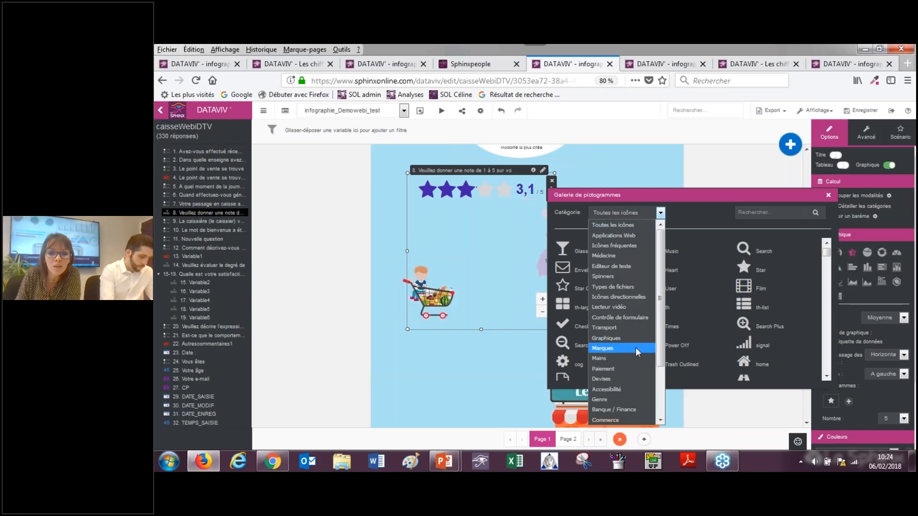
scroll(636, 352, "down", 2)
left_click(620, 363)
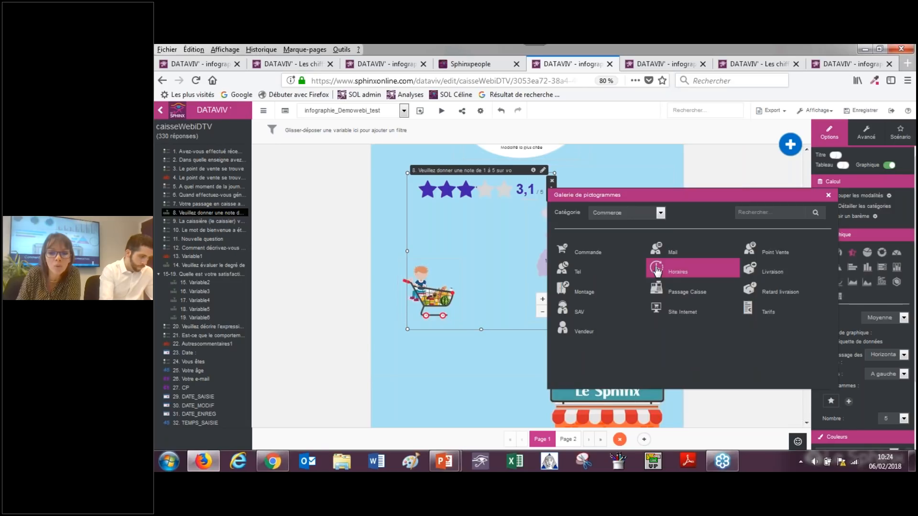
left_click(657, 270)
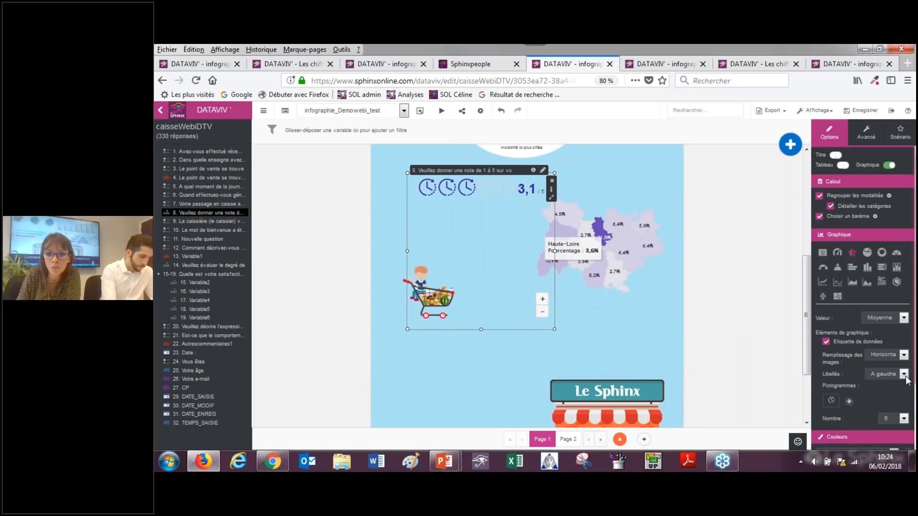
Step: Set the clock pictogram's image filling (Remplissage des images) to Vertical and shrink the rating chart
left_click(903, 356)
left_click(889, 375)
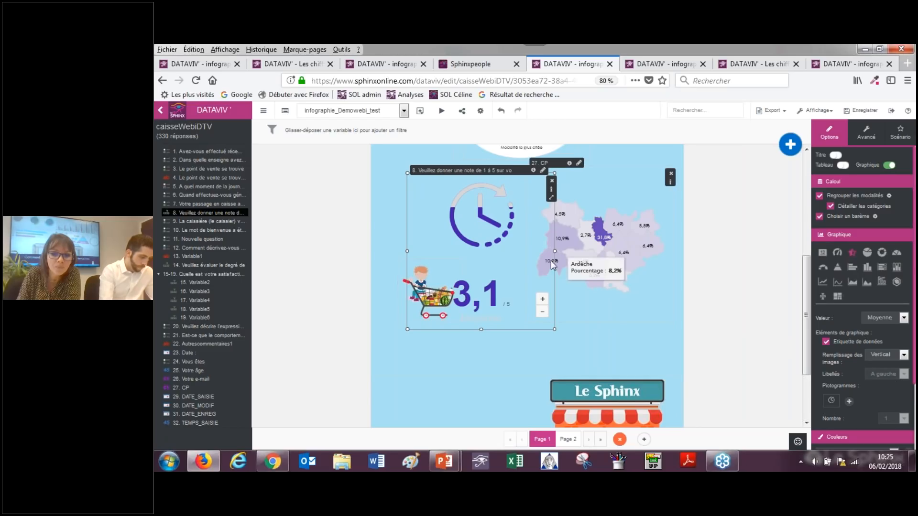
left_click_drag(553, 330, 526, 268)
Step: Arrange the cart picture, clock rating chart and regional map side by side, making the map slightly smaller
left_click(412, 285)
left_click_drag(411, 267, 411, 279)
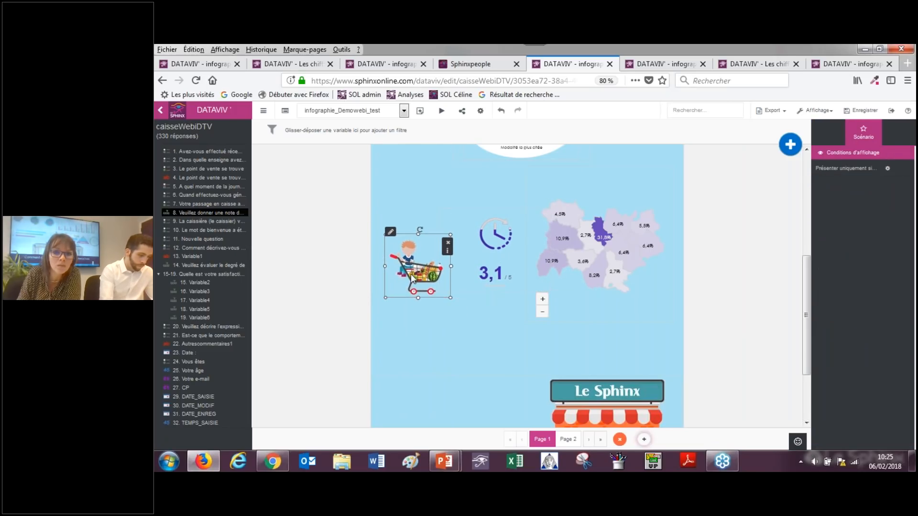
left_click(670, 339)
left_click(598, 265)
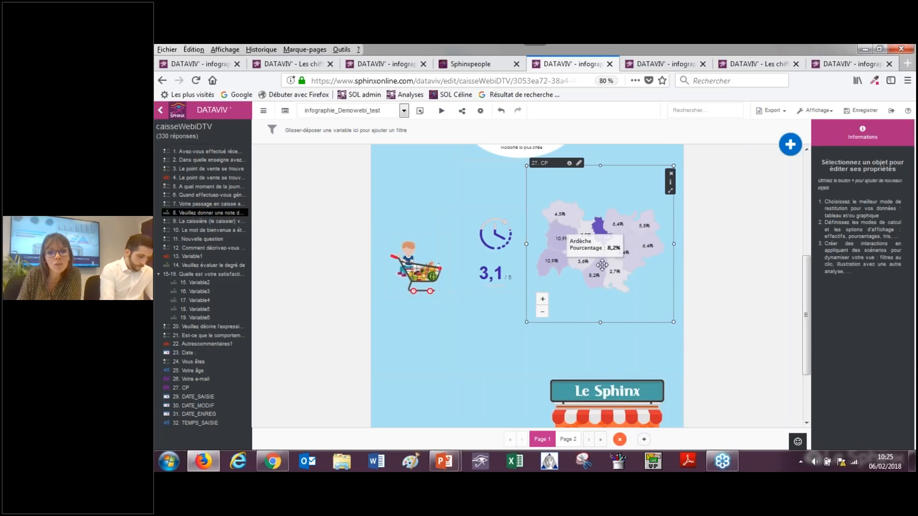
mouse_move(644, 306)
left_mouse_down()
mouse_move(657, 305)
mouse_move(656, 313)
left_mouse_up()
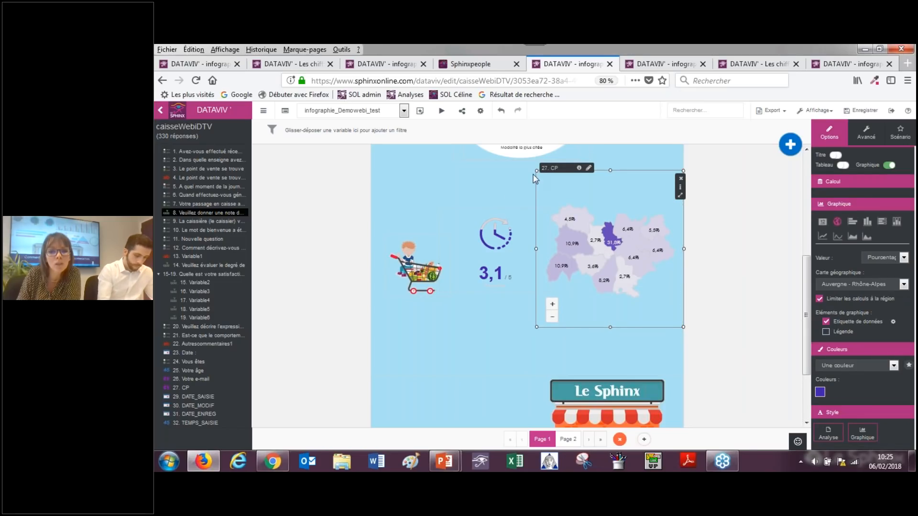
left_click_drag(535, 173, 547, 191)
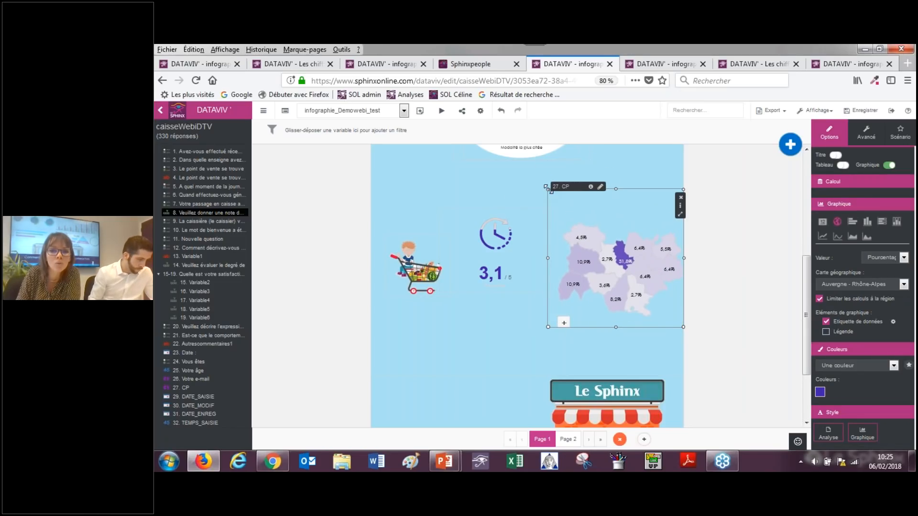
left_click_drag(477, 223, 491, 259)
left_click(434, 364)
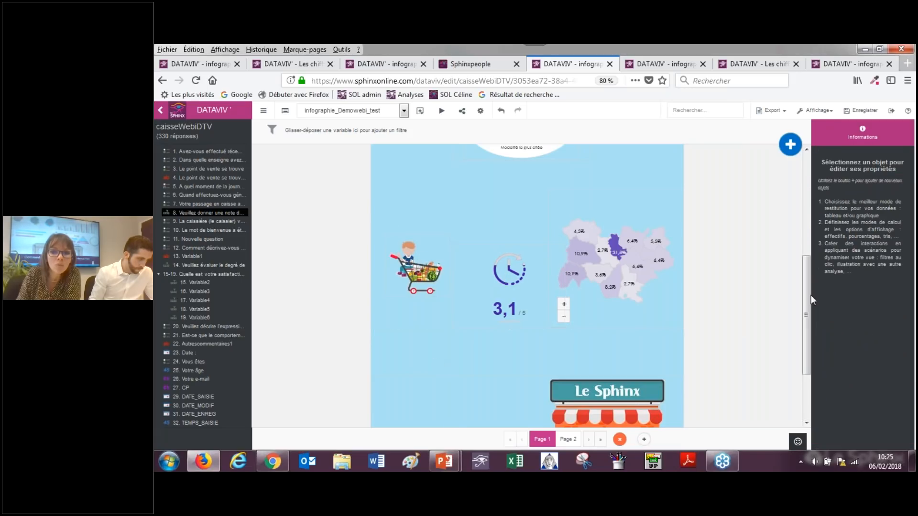
Step: Add a rectangle shape across the page width around the cart, rating and map, with a dashed border and white fill
left_click(799, 149)
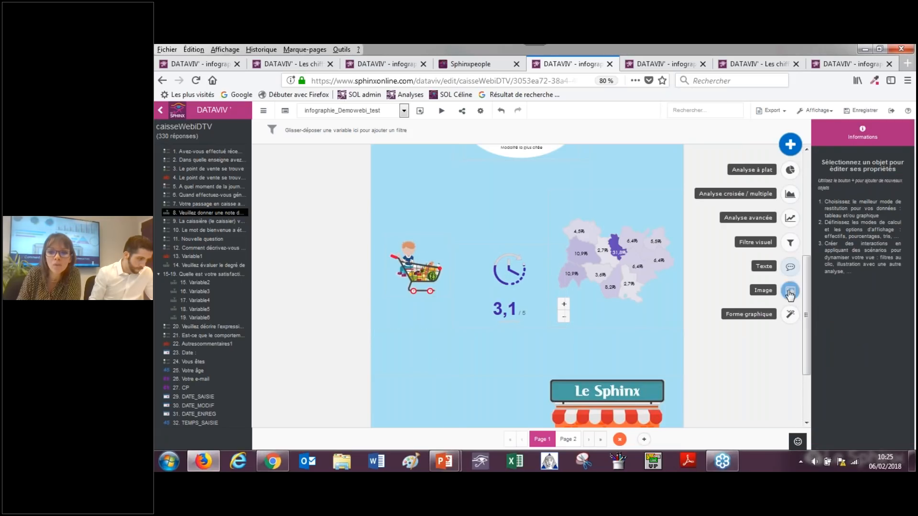
left_click(789, 316)
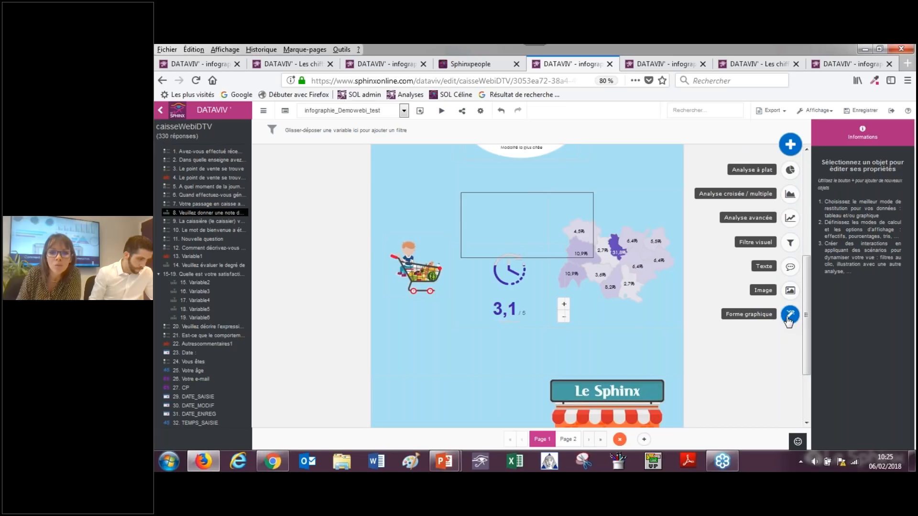
left_click_drag(518, 216, 432, 222)
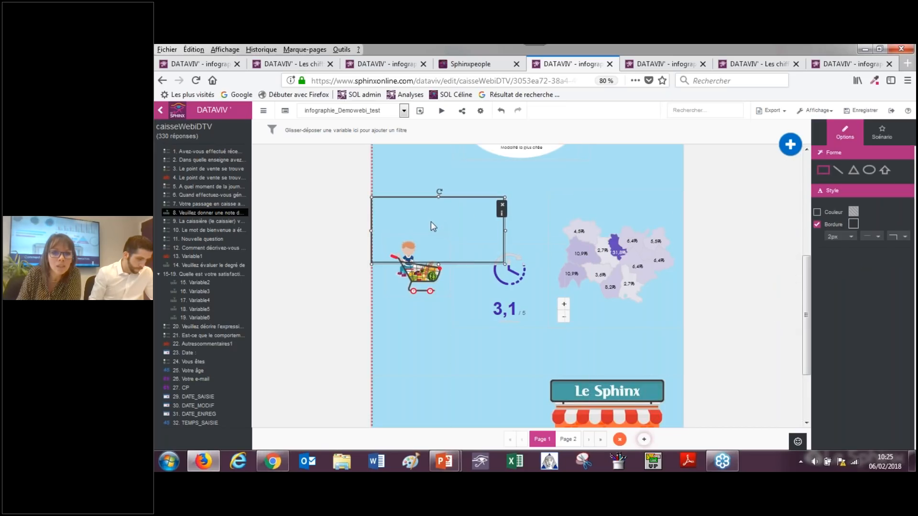
left_click_drag(504, 266, 687, 347)
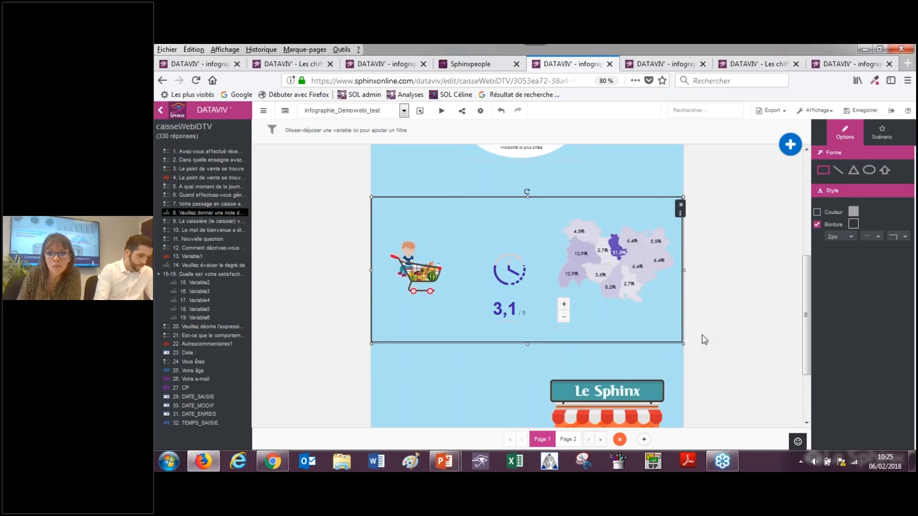
left_click(881, 238)
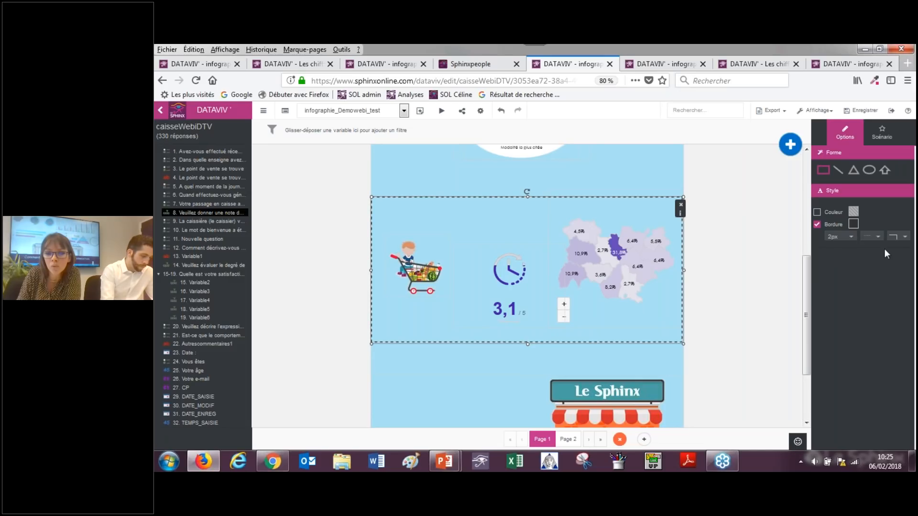
left_click(821, 212)
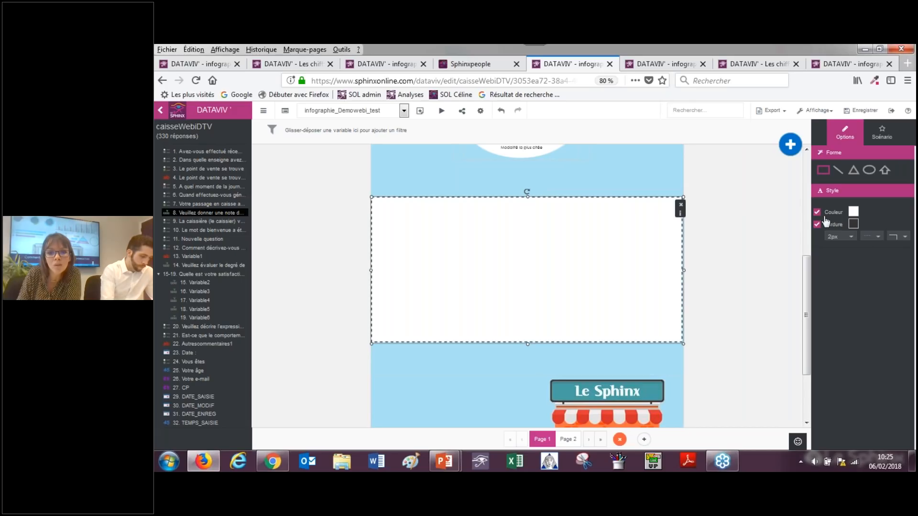
Step: Send the white rectangle to the back and move the cart picture into the rectangle's lower-left corner
right_click(639, 268)
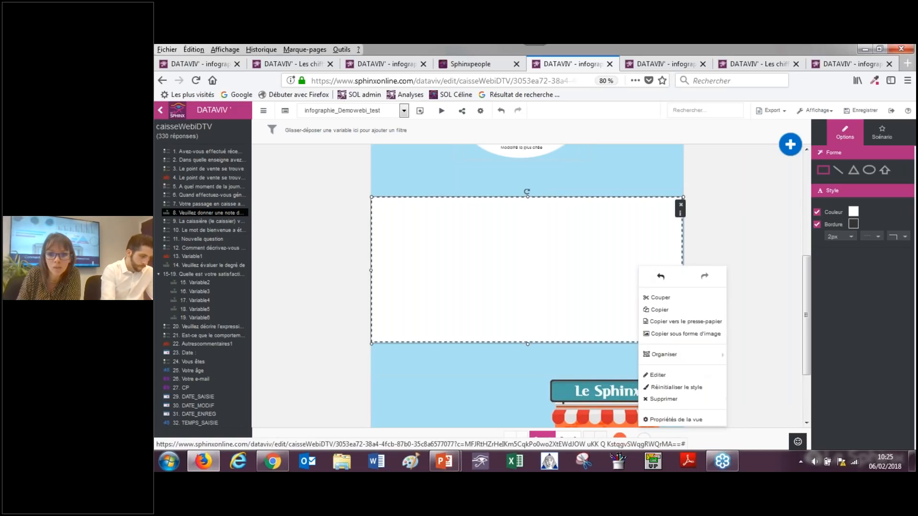
mouse_move(717, 355)
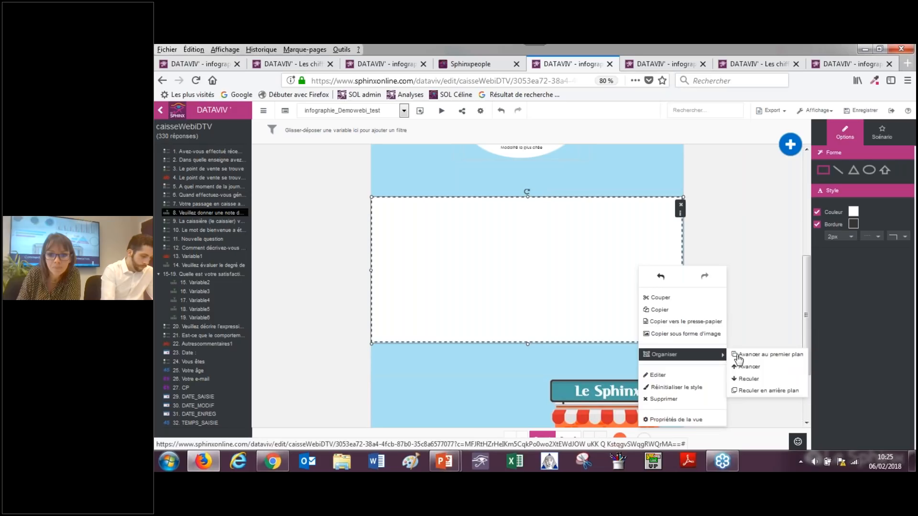
left_click(749, 391)
key("Delete")
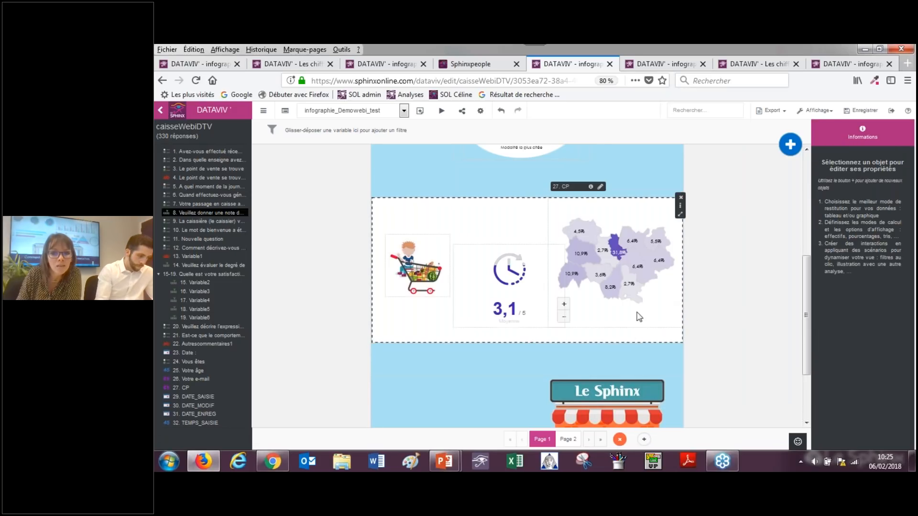
left_click_drag(423, 274, 412, 320)
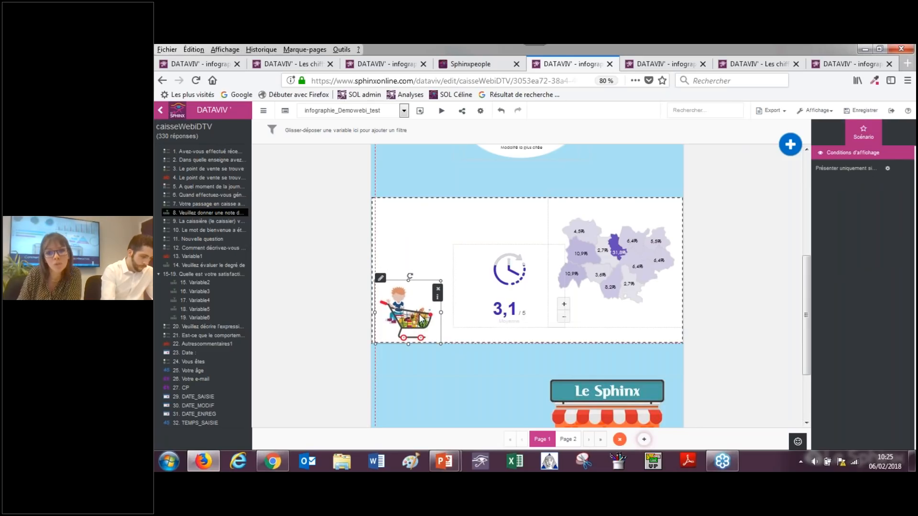
left_click(764, 293)
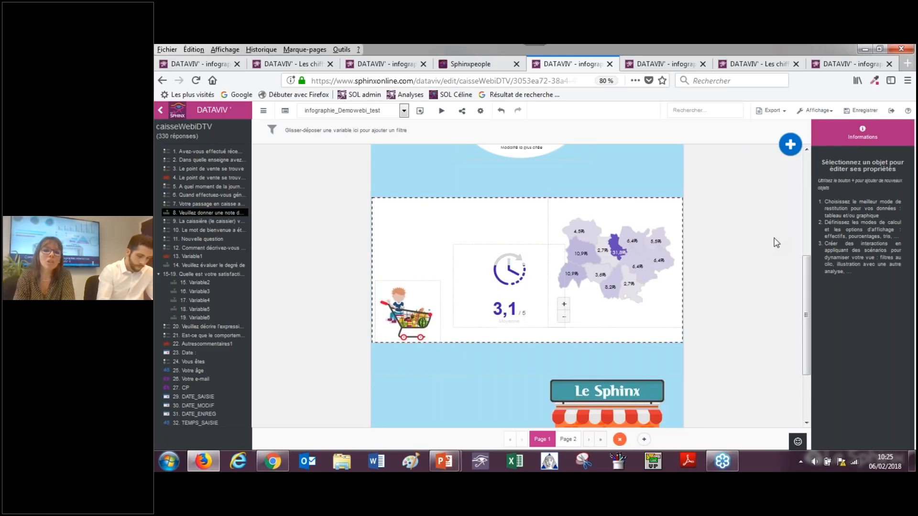
Step: Add a text box above the clock rating reading "commentaire"
left_click(790, 145)
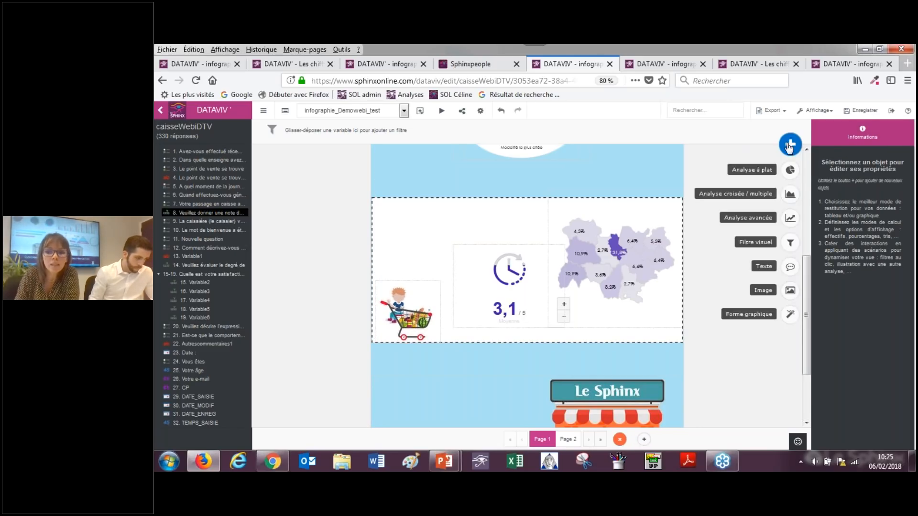
left_click(791, 268)
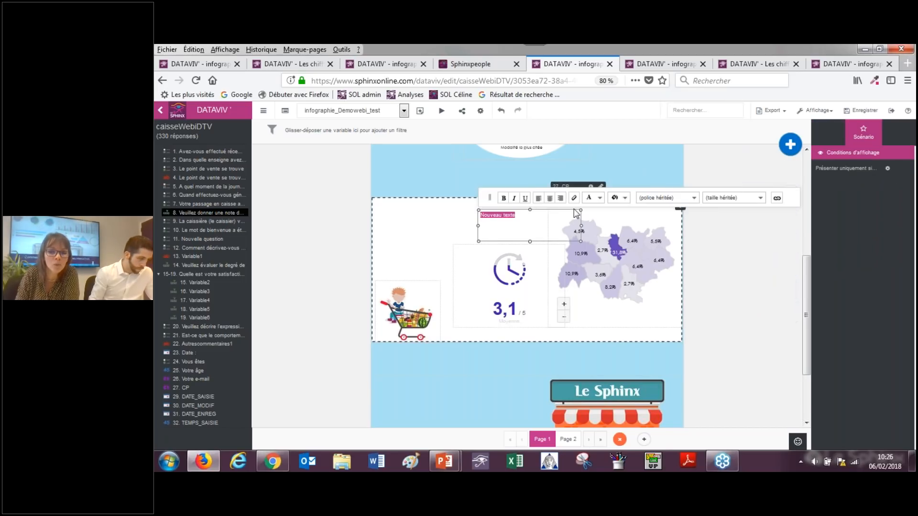
type("co")
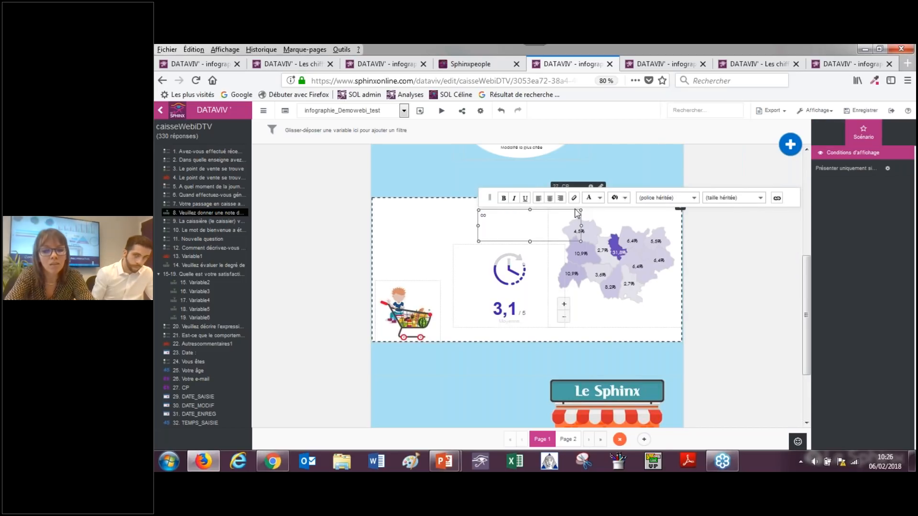
type("mmentaire")
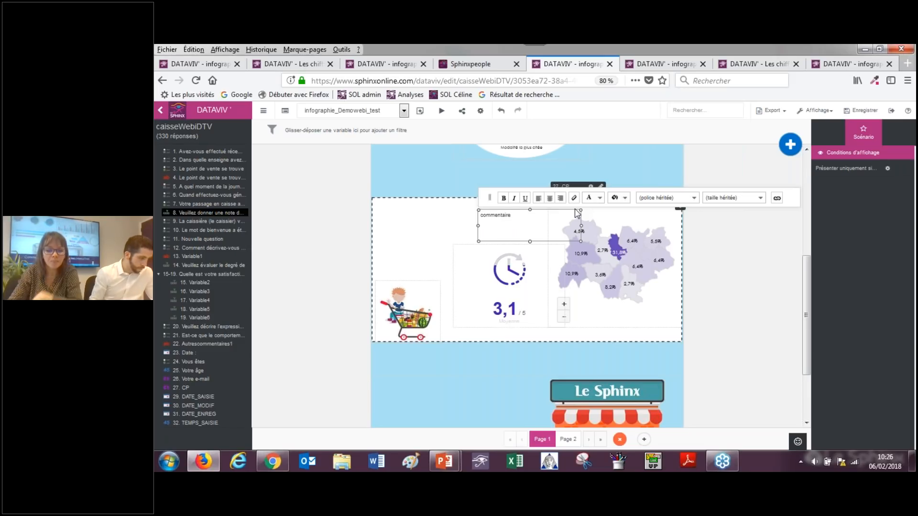
Step: Format the word "commentaire" as bold Verdana at size 5 (18pt)
double_click(495, 215)
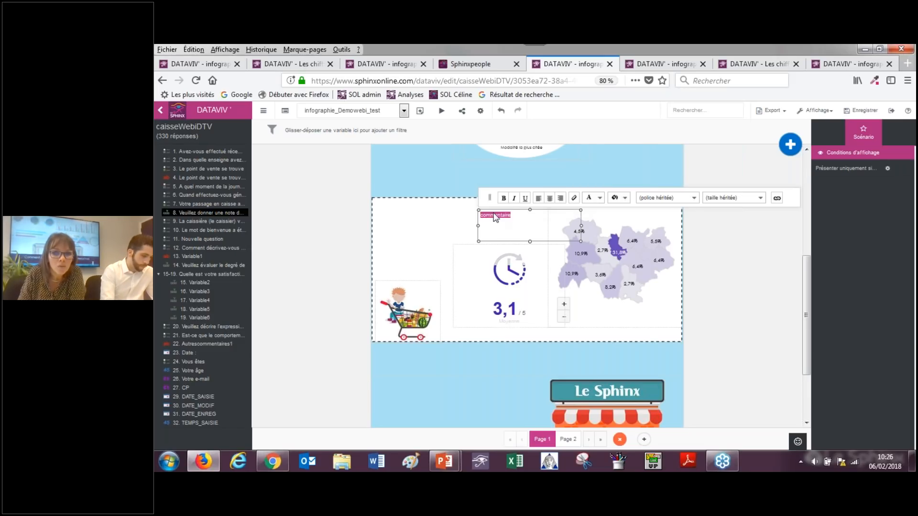
left_click(503, 197)
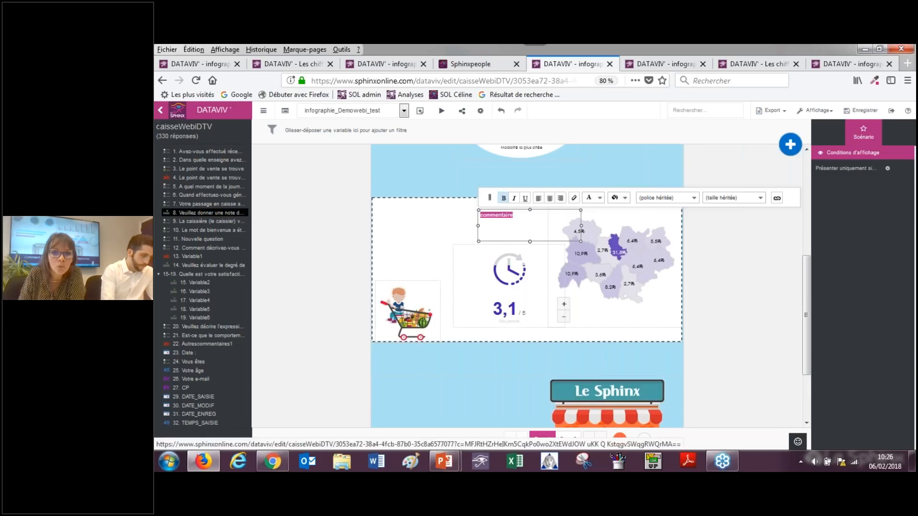
left_click(693, 197)
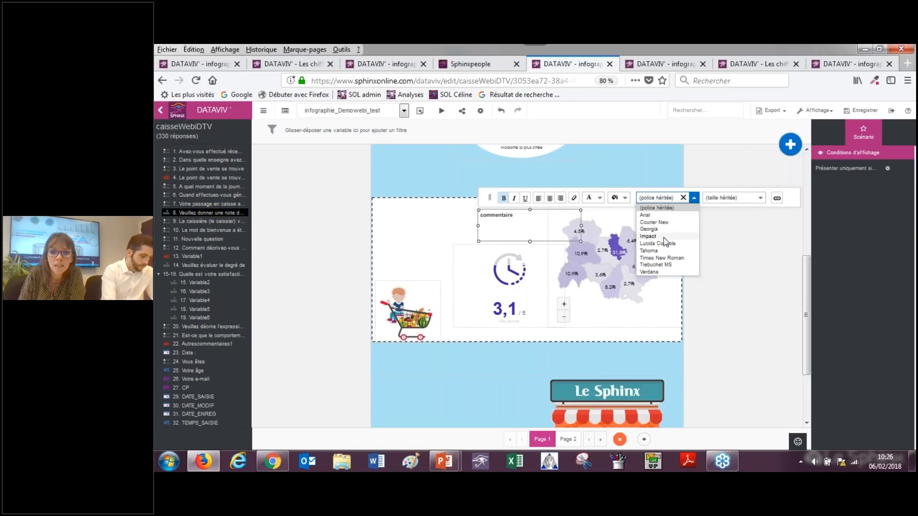
left_click(649, 272)
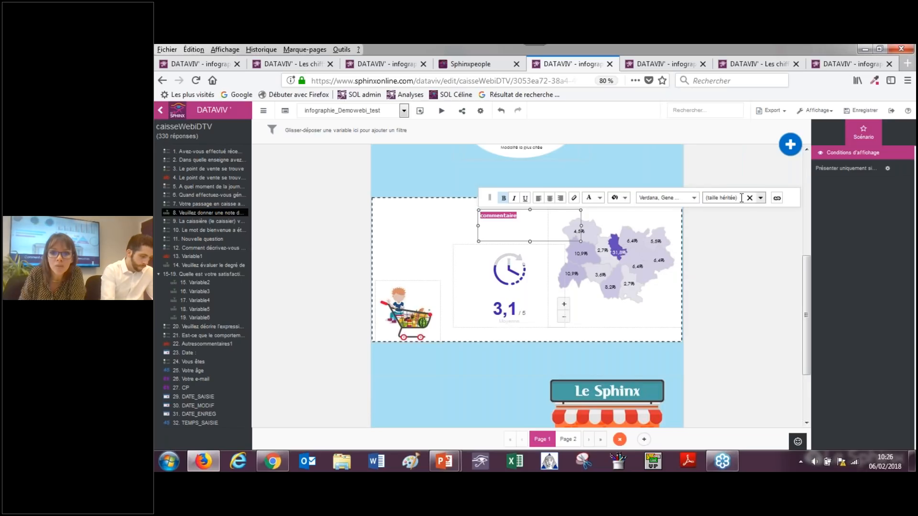
left_click(761, 199)
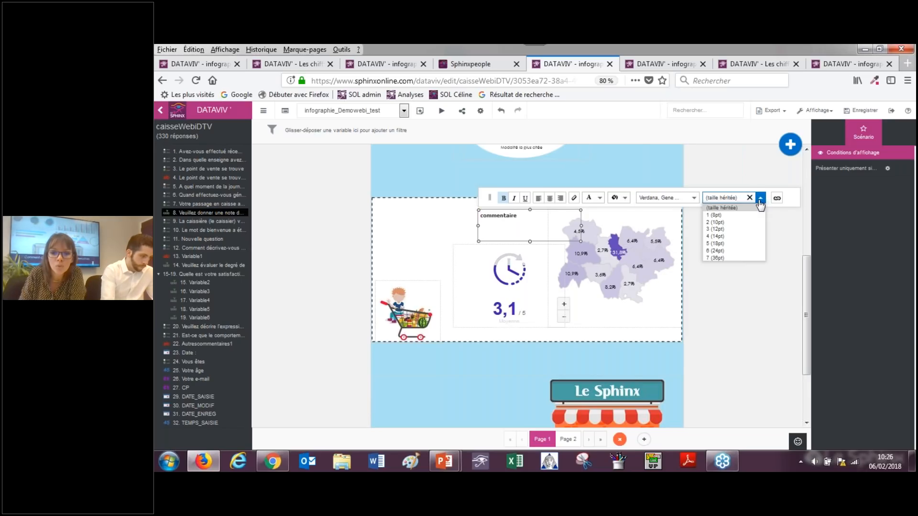
left_click(733, 247)
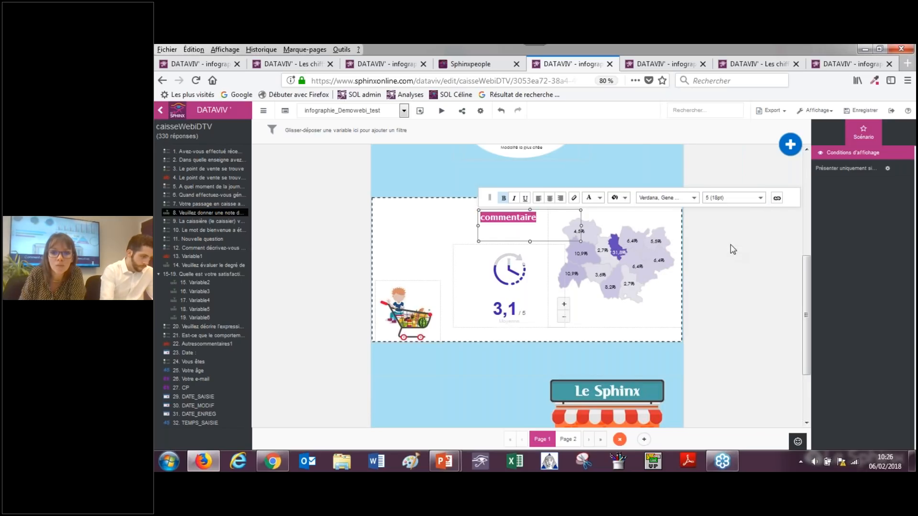
Step: Colour the "commentaire" text dark blue, rgba(21, 40, 111, 1)
left_click(600, 199)
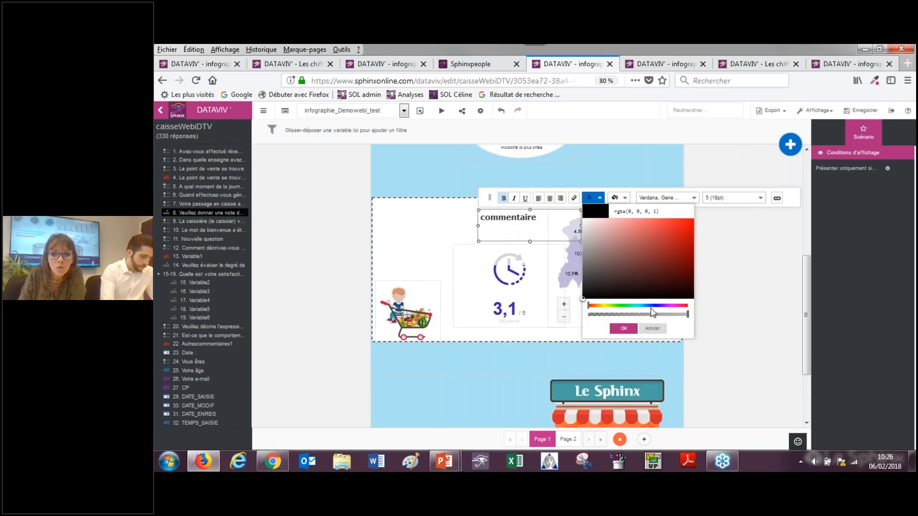
left_click(650, 305)
left_click(660, 255)
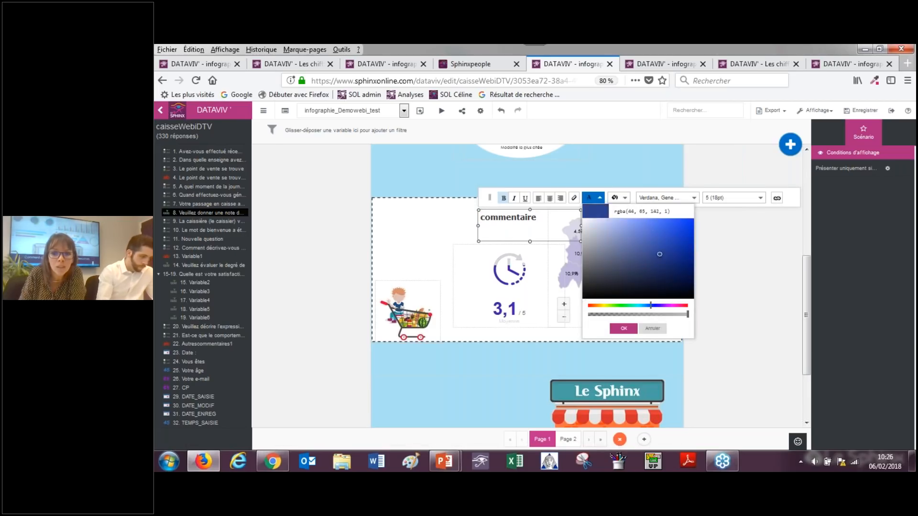
left_click(673, 263)
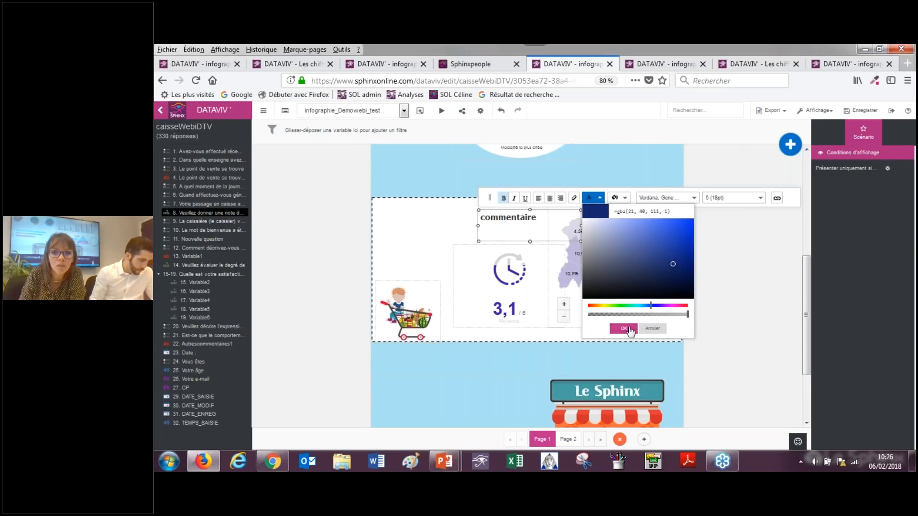
left_click(623, 328)
left_click(509, 230)
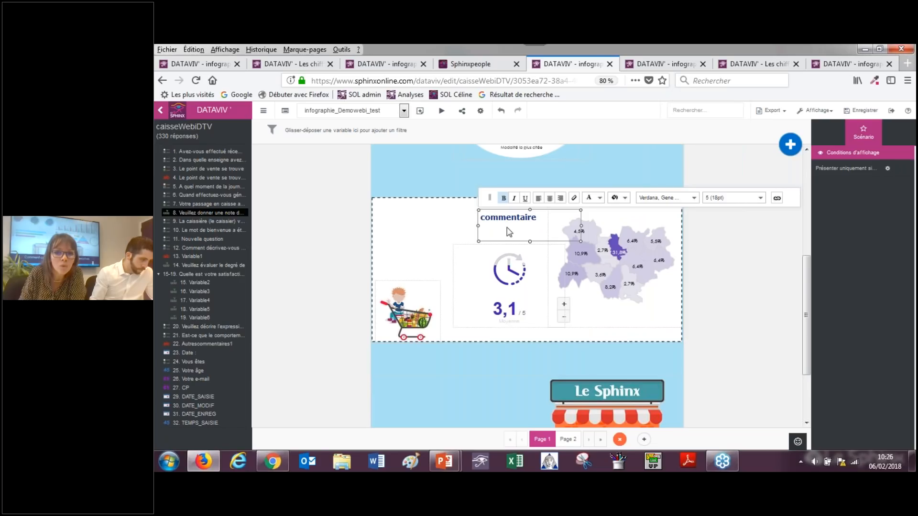
Step: Move the "commentaire" text box into the white rectangle's upper-left corner and rotate it to slant upward to the right
left_click(478, 216)
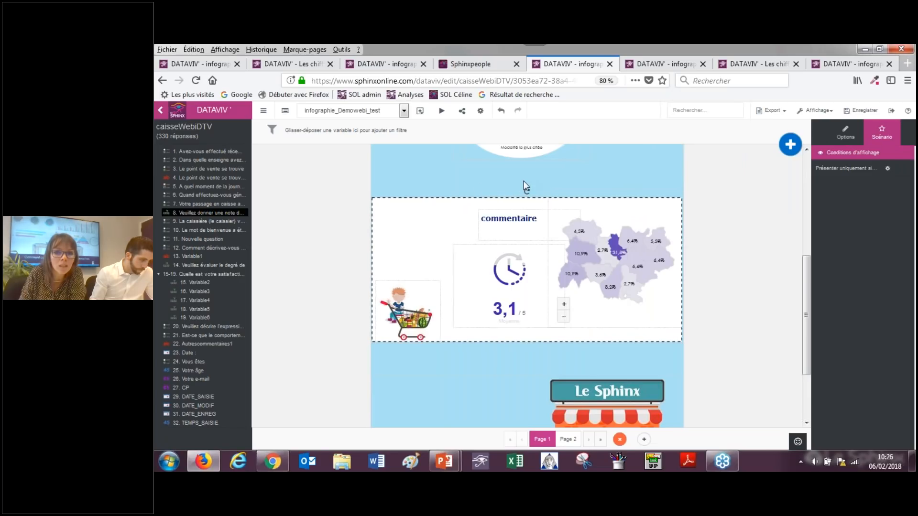
left_click(711, 238)
left_click_drag(440, 222, 433, 203)
left_click_drag(452, 236, 436, 225)
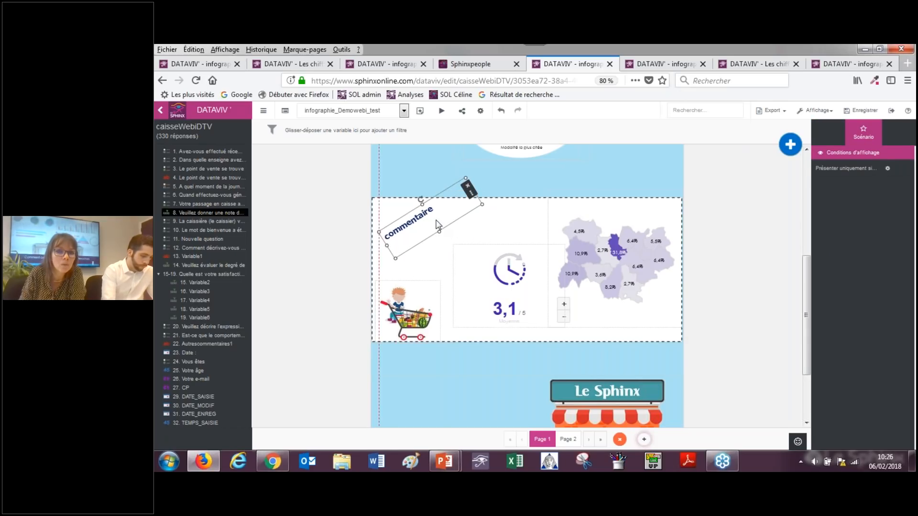
left_click(623, 179)
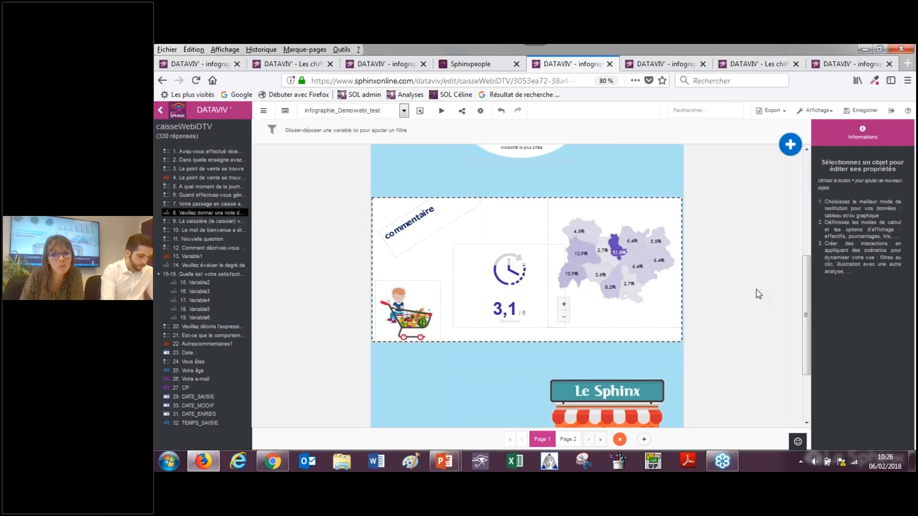
Step: Add the variable 22. Autrescommentaires1 below the white rectangle and widen its chart leftward to the page edge, about 450 x 350
scroll(735, 274, "down", 3)
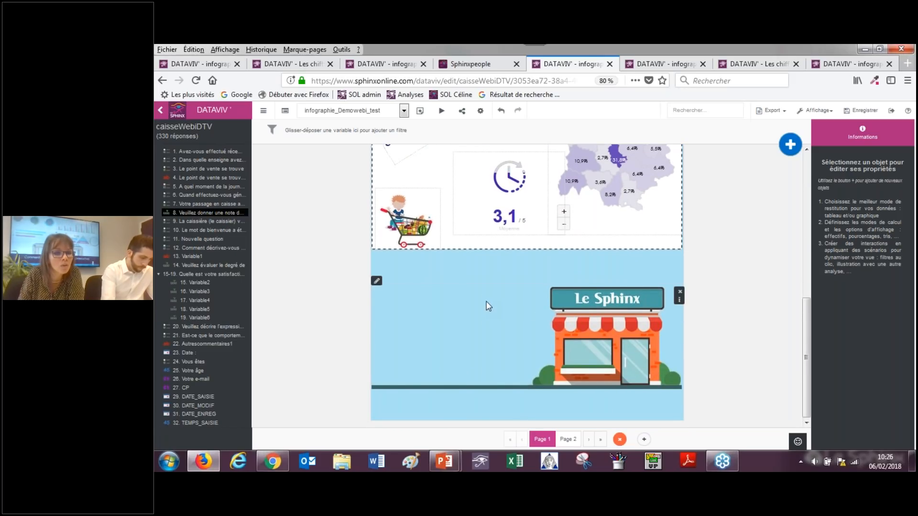
left_click_drag(208, 345, 424, 315)
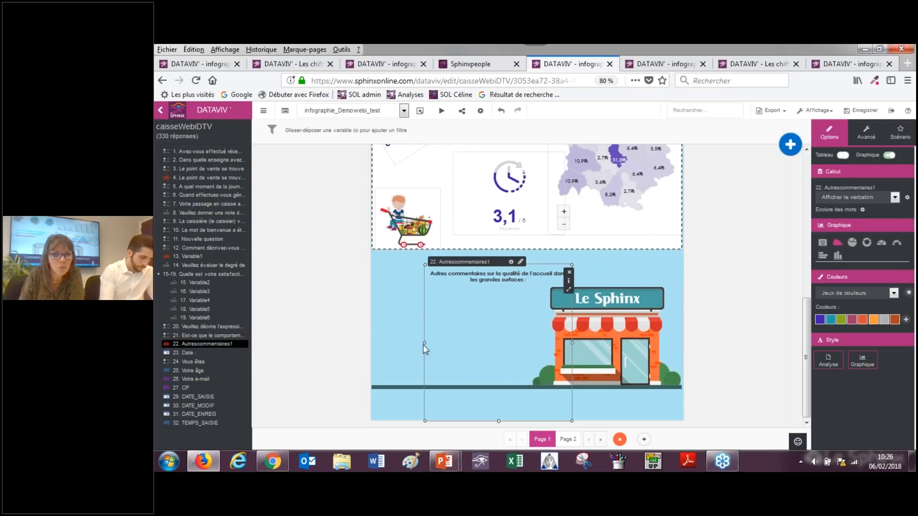
left_click_drag(423, 342, 373, 341)
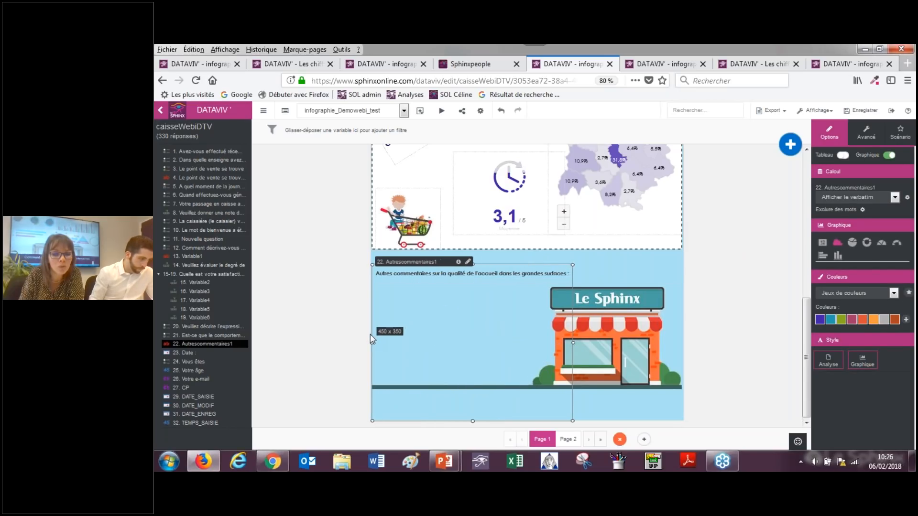